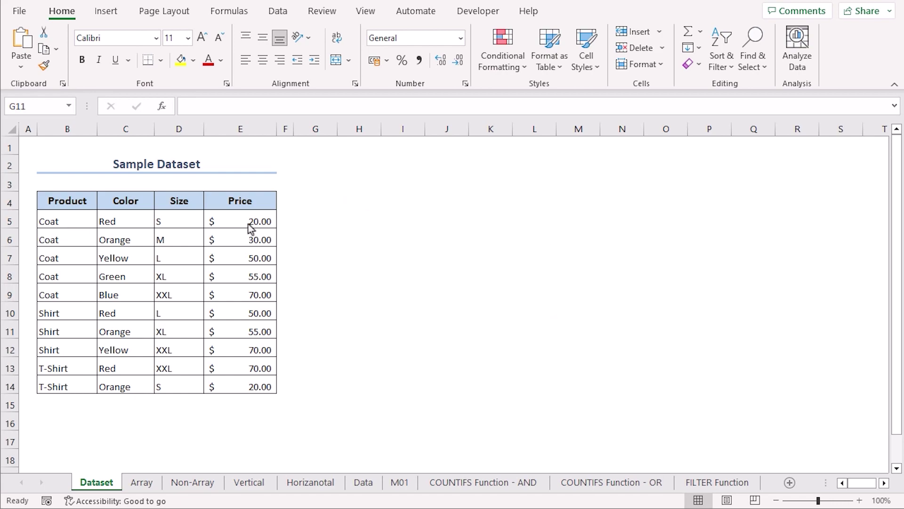
Point out the Product, Color, Size and Price column headers in B4:E4.
click(96, 201)
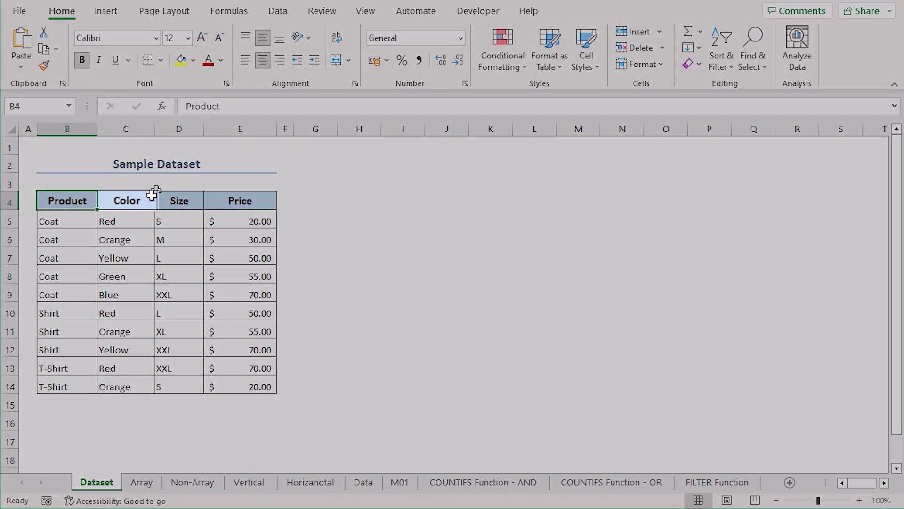
click(141, 198)
click(191, 197)
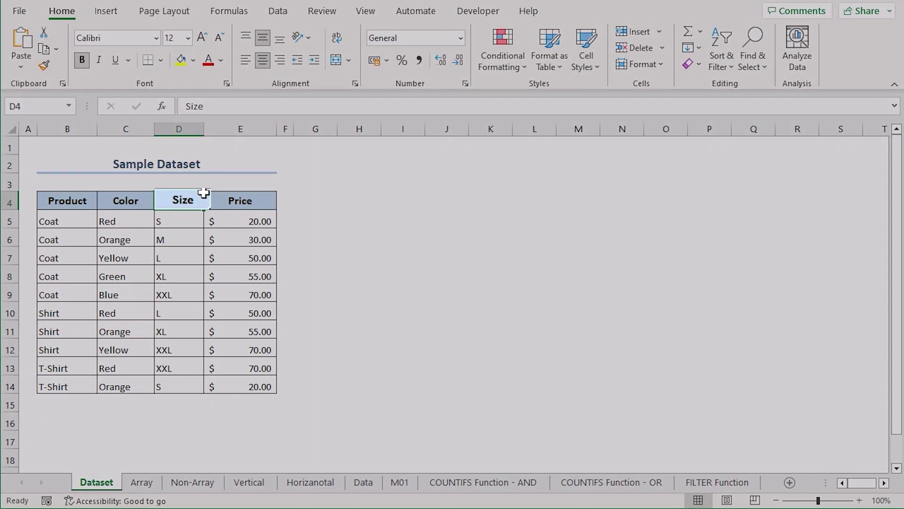
click(255, 195)
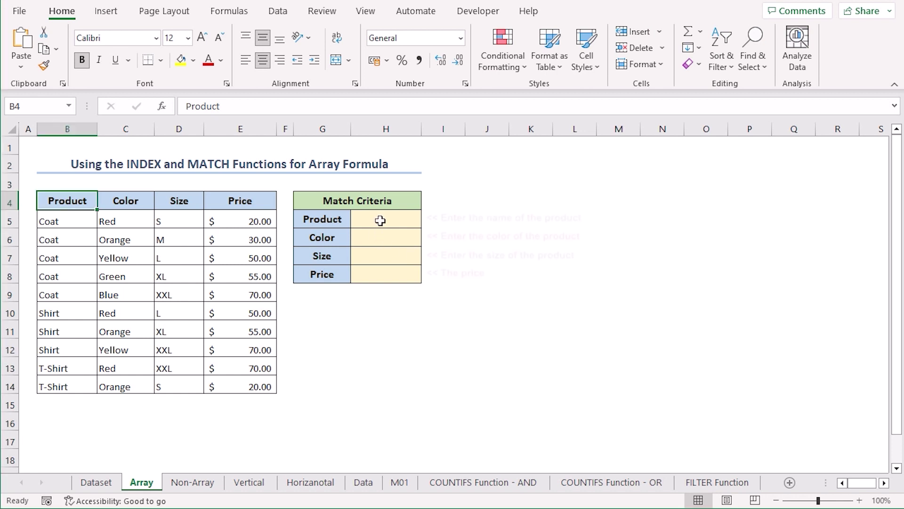
Enter Coat, Orange and M as the product, colour and size criteria in H5:H7.
click(409, 219)
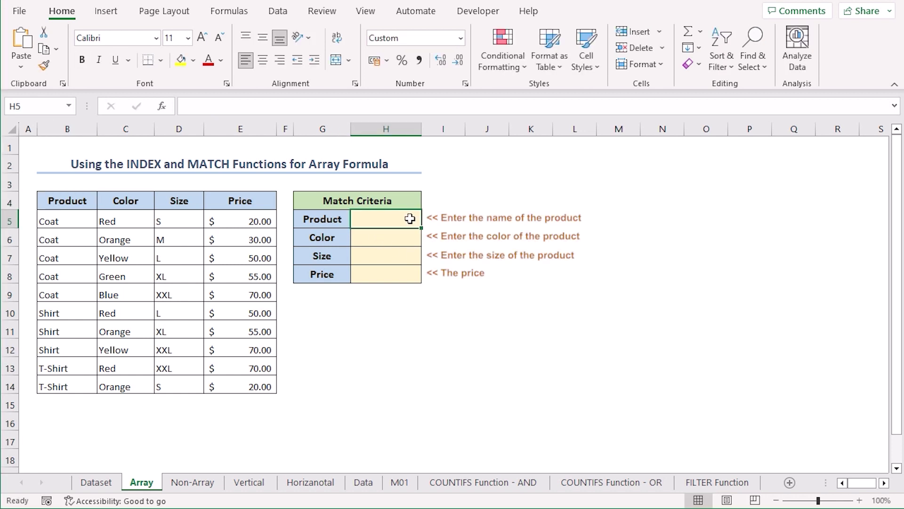
text(Coat)
key(Return)
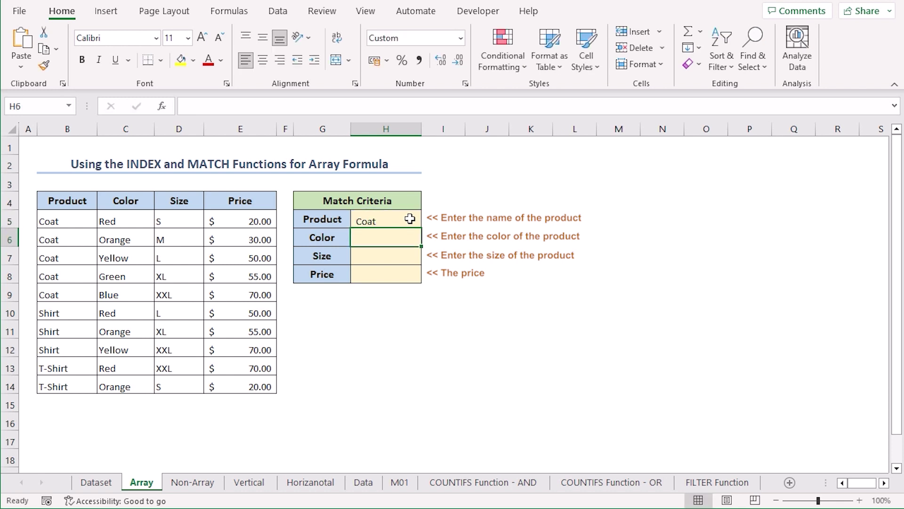
text(Orange)
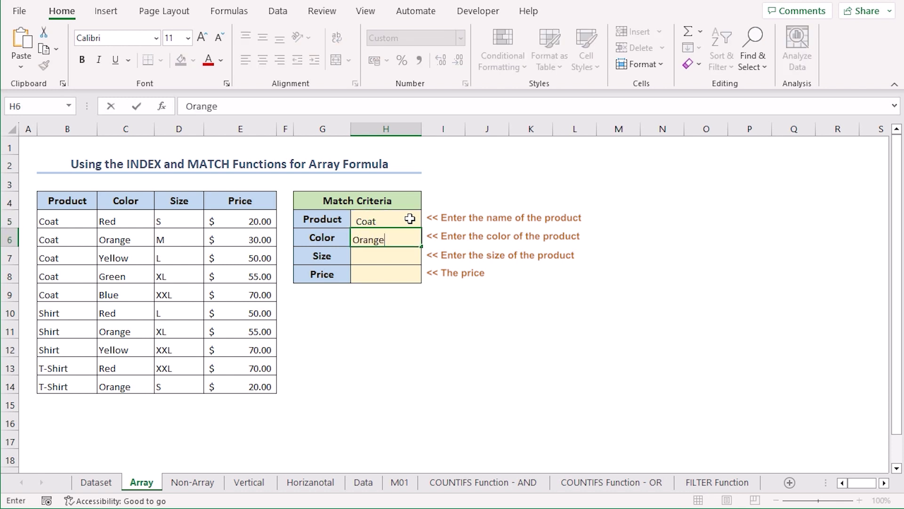
key(Return)
text(M)
key(Return)
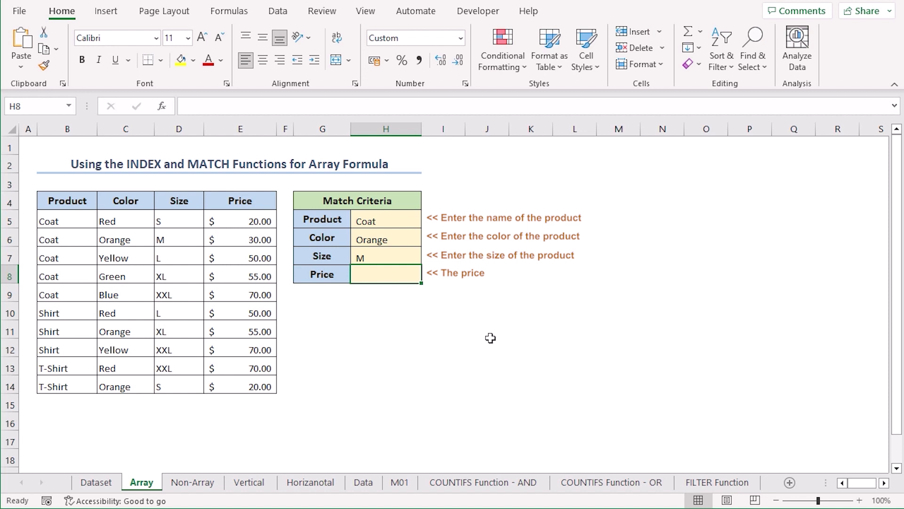
Enter =(H5=B5:B14)*(H6=C5:C14)*(H7=D5:D14) in H8 so 1s and 0s spill down column H.
text(=)
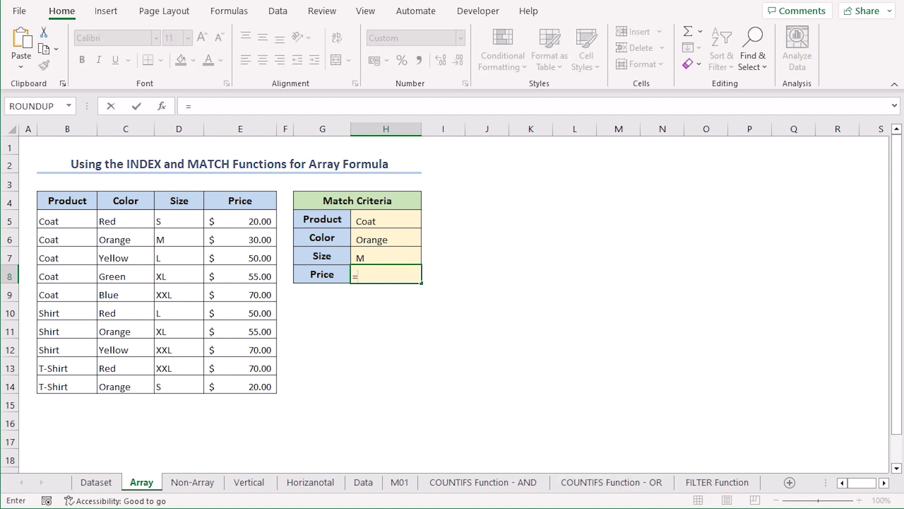
text(()
click(389, 220)
text(=)
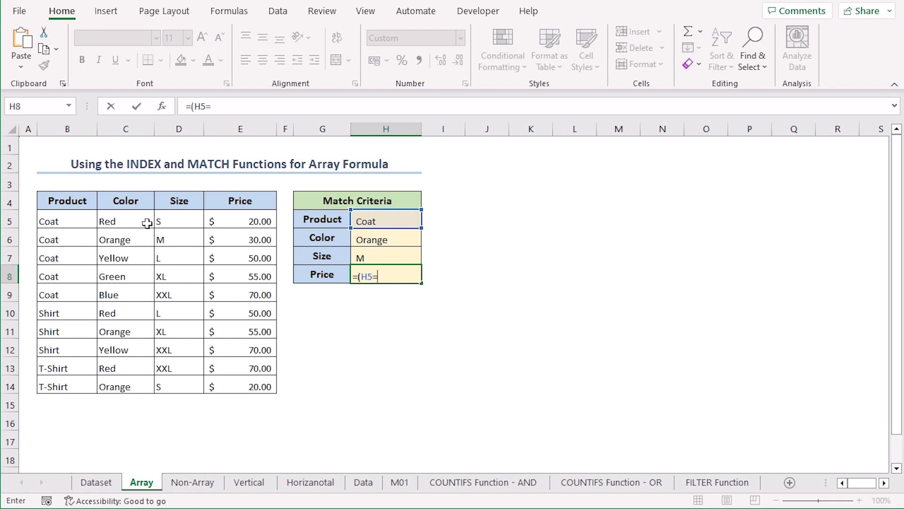
drag(78, 214, 89, 387)
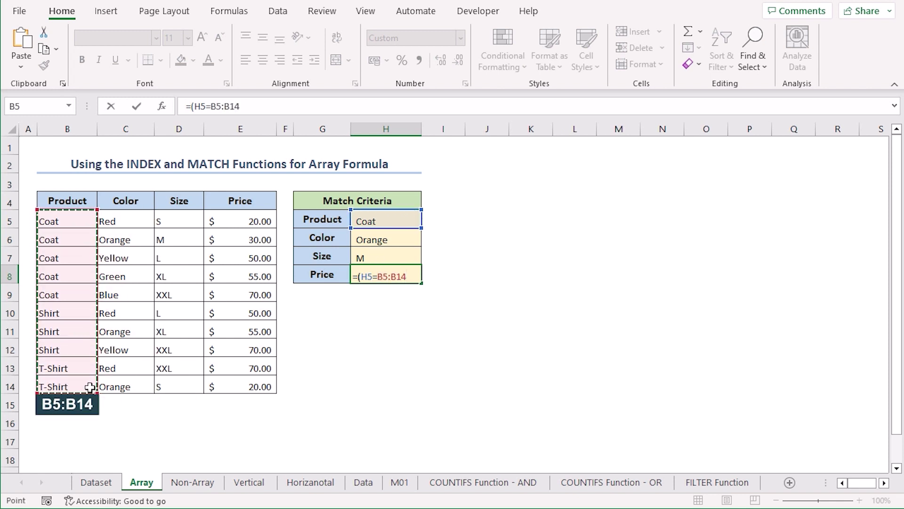
text()*()
click(400, 239)
text(=)
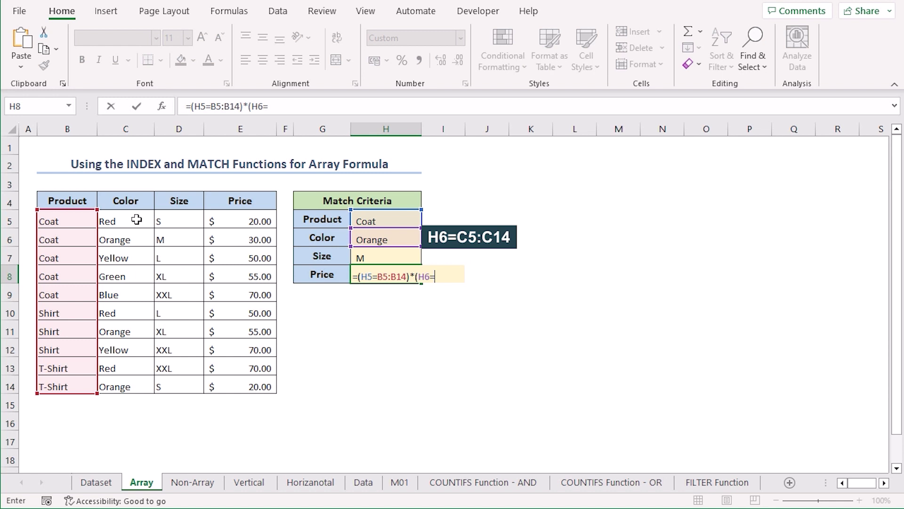
drag(136, 220, 137, 387)
text()*()
click(387, 257)
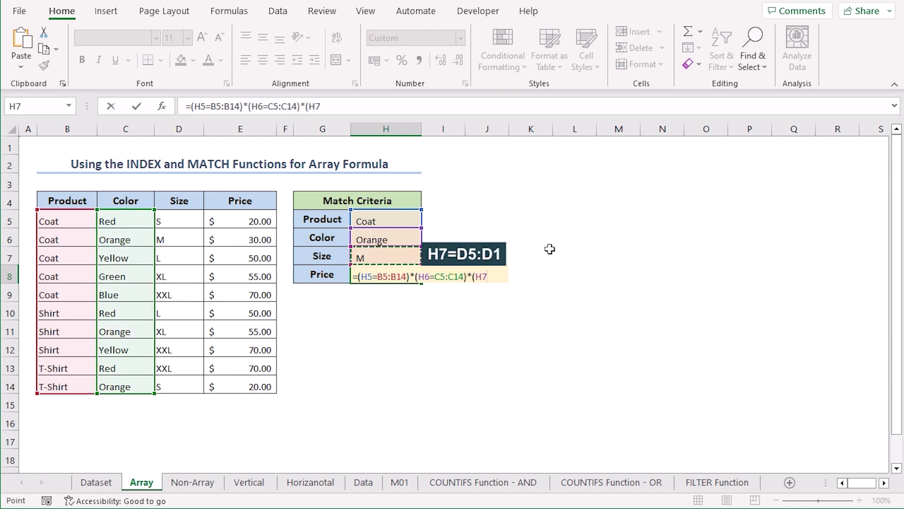
text(=)
drag(188, 221, 205, 388)
text())
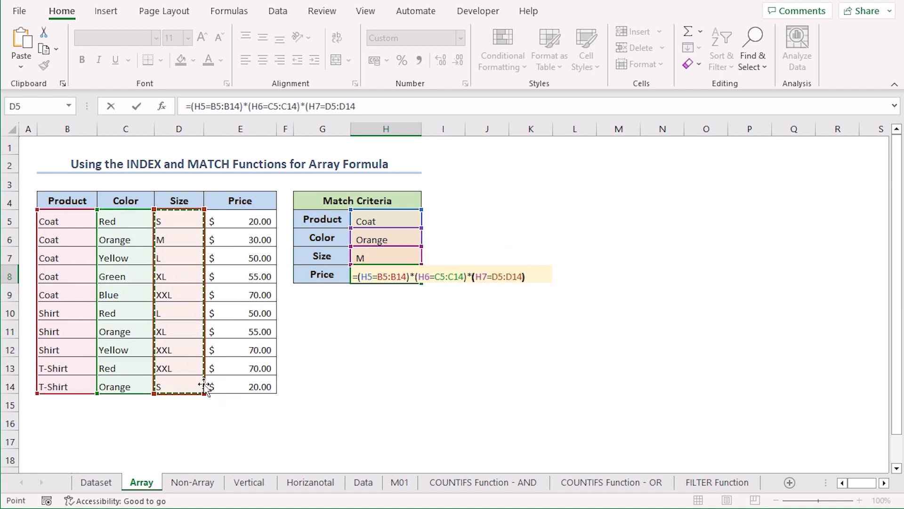
key(Return)
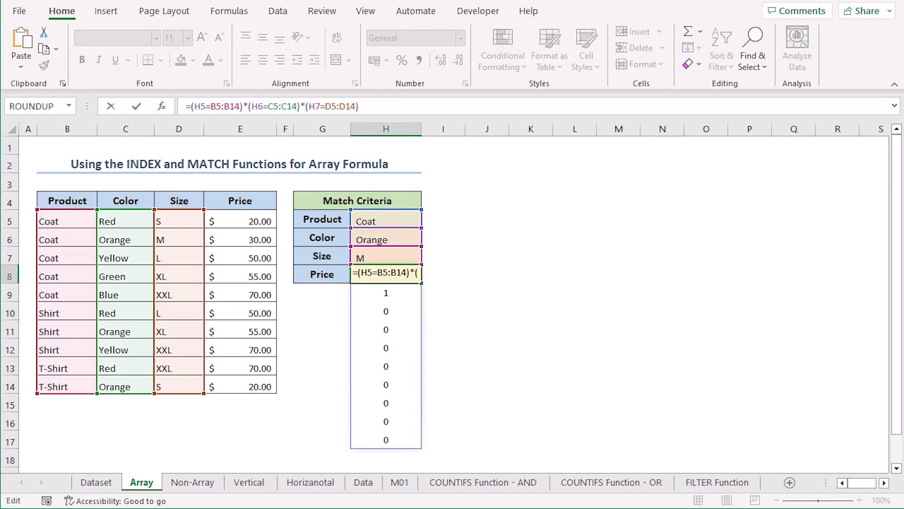
Wrap the H8 test in MATCH(1,…,0) so it returns row position 2.
text(matc)
key(Tab)
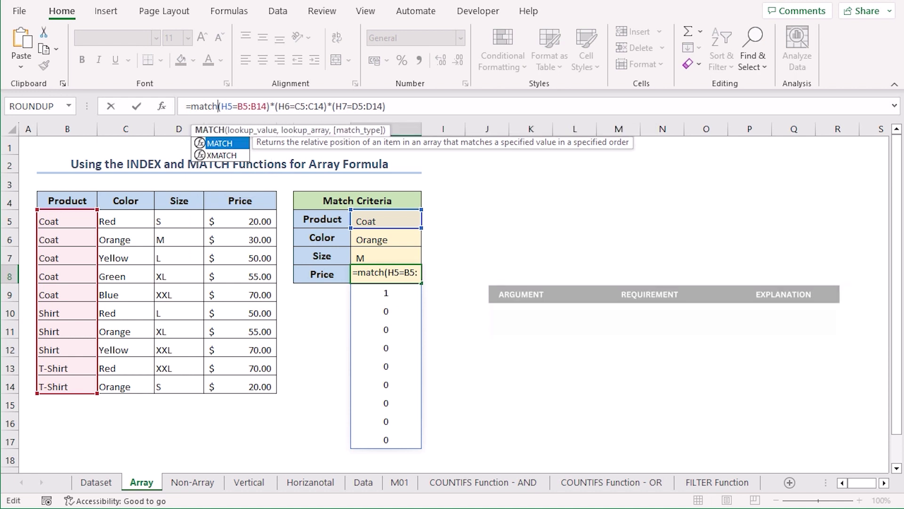
text(1,)
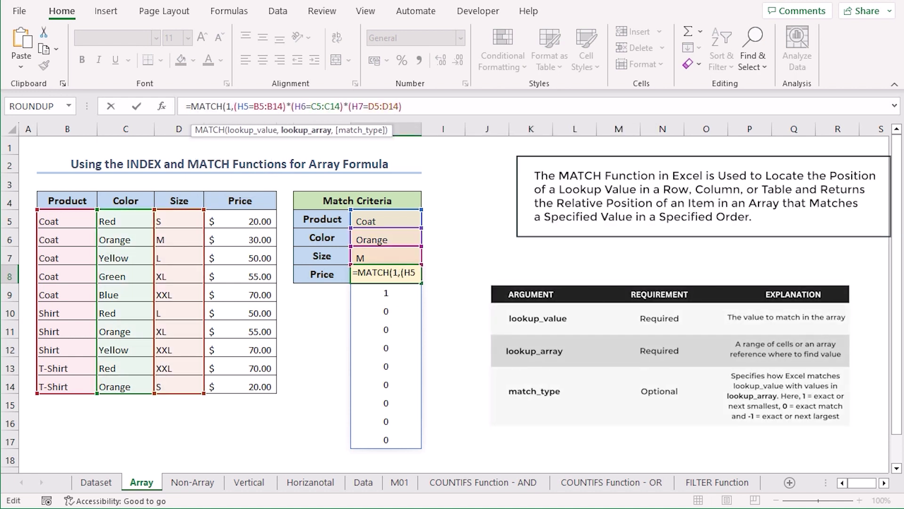
click(448, 108)
text(,0)
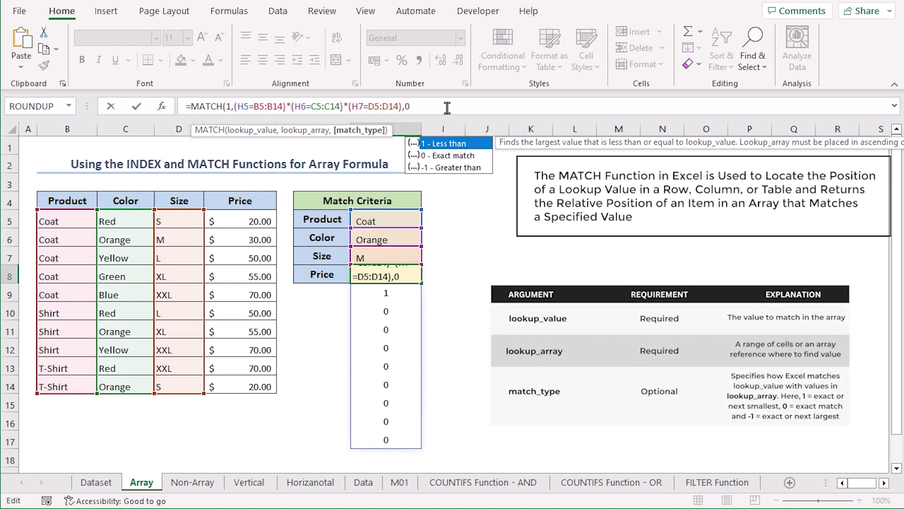
key(Return)
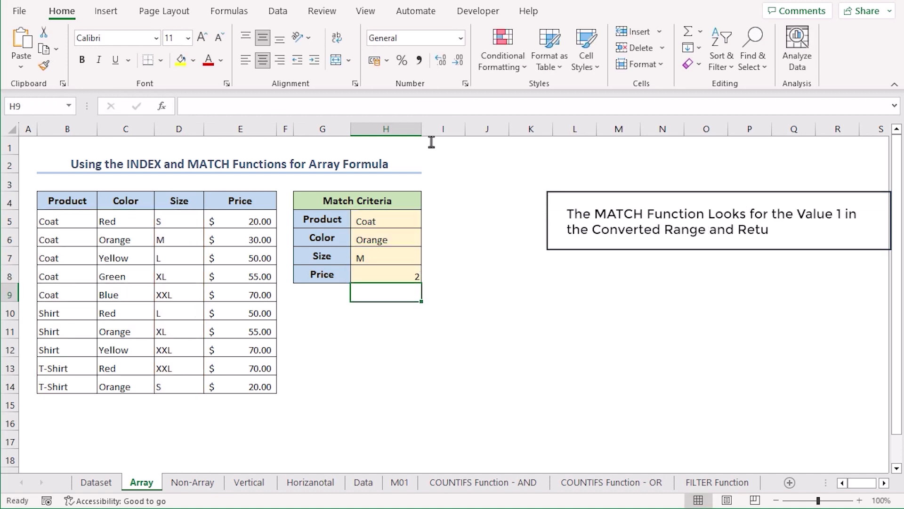
click(368, 276)
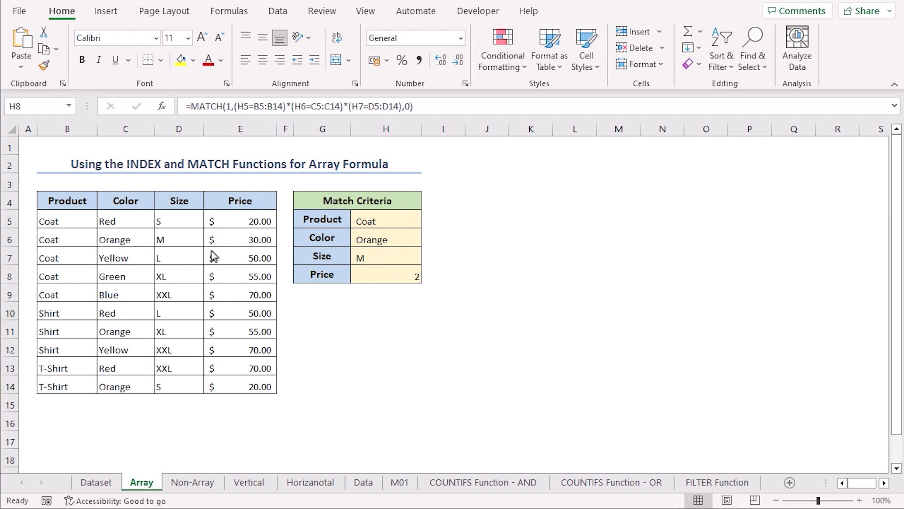
Wrap the H8 MATCH in INDEX(E5:E14,…) so it returns the matching price.
click(190, 104)
text(index)
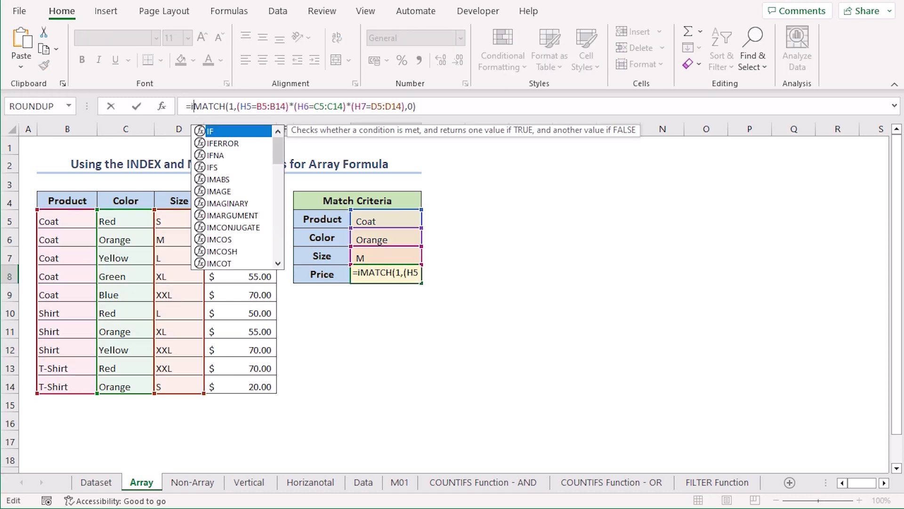
key(Tab)
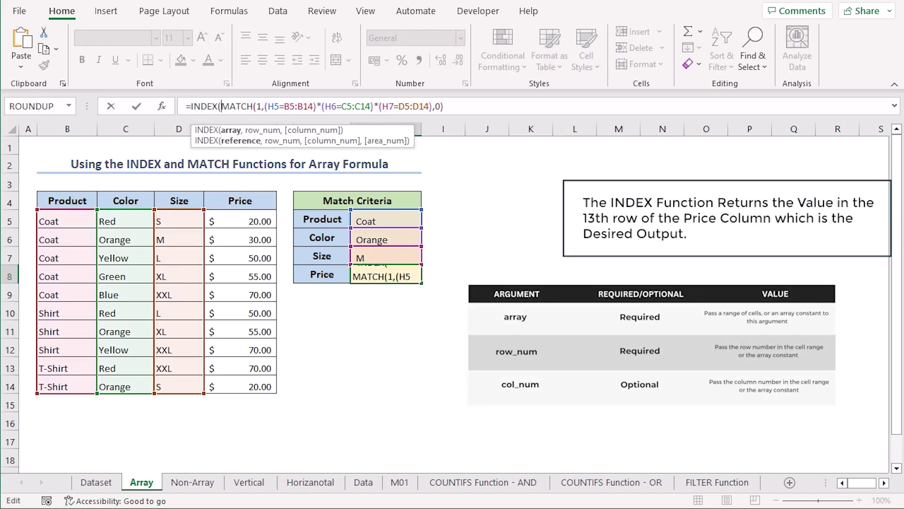
drag(228, 221, 238, 382)
text(,)
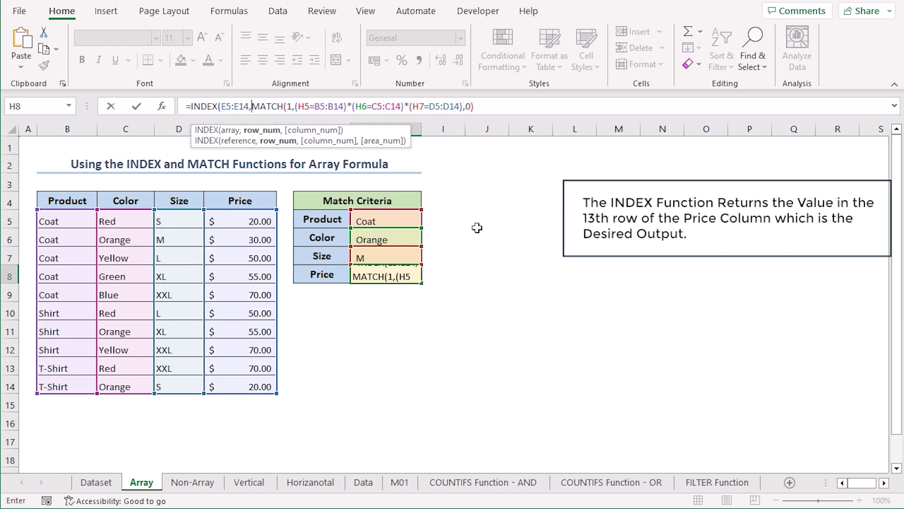
click(491, 107)
text())
key(Return)
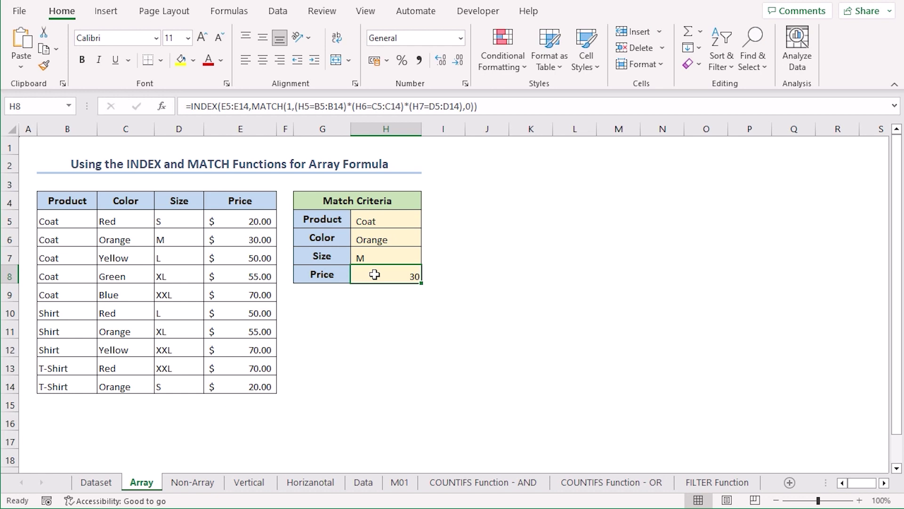
Format H8 as Accounting currency and check its $30.00 against the price in E6.
click(374, 61)
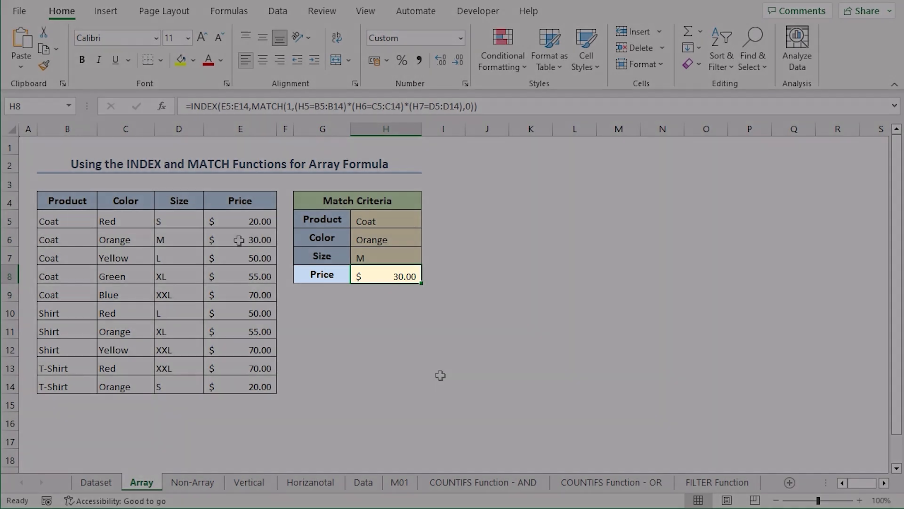
click(239, 237)
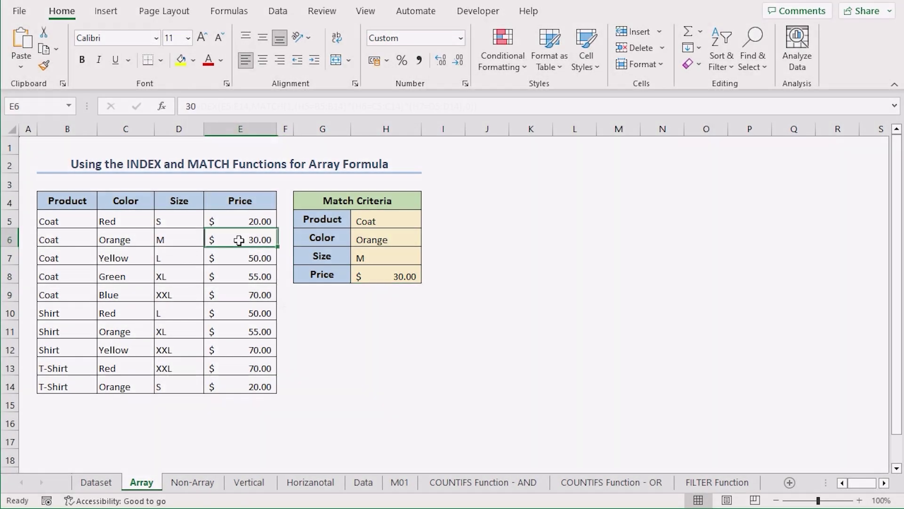
click(368, 282)
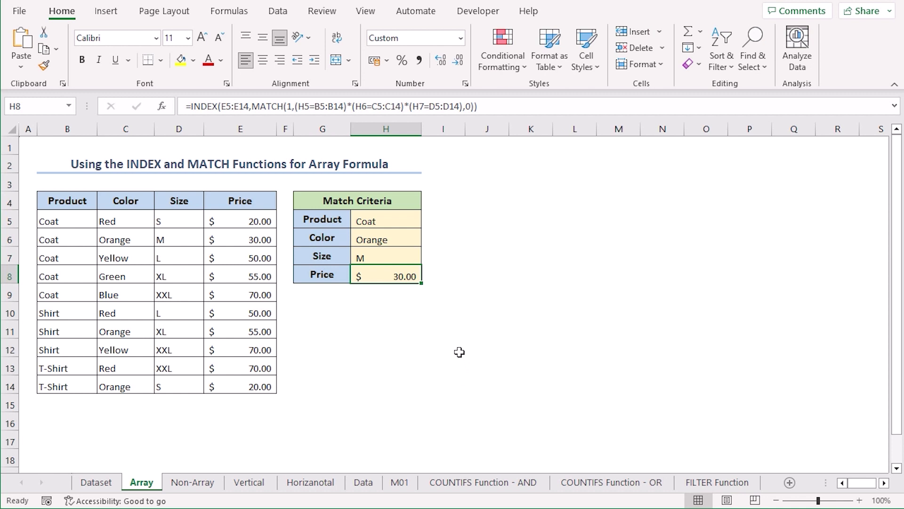
Change the size criterion in H7 to L so the lookup fails with #N/A.
click(392, 257)
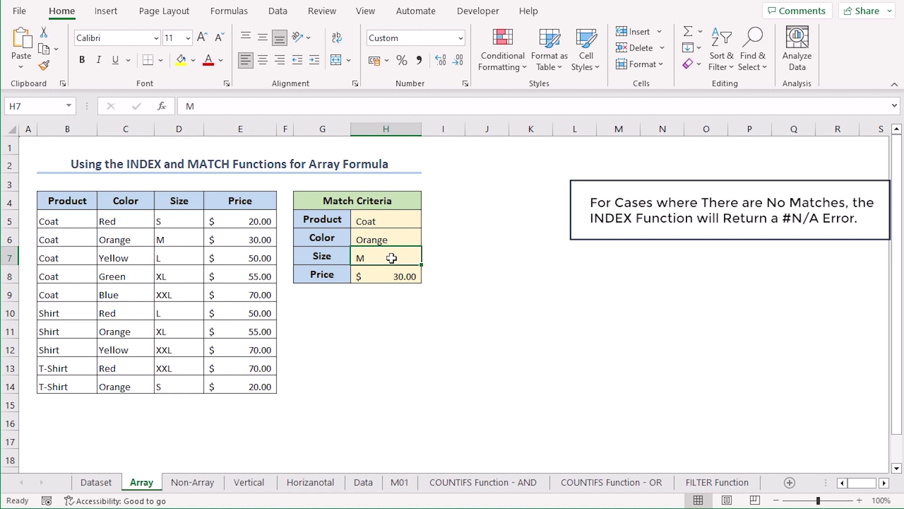
text(L)
key(Return)
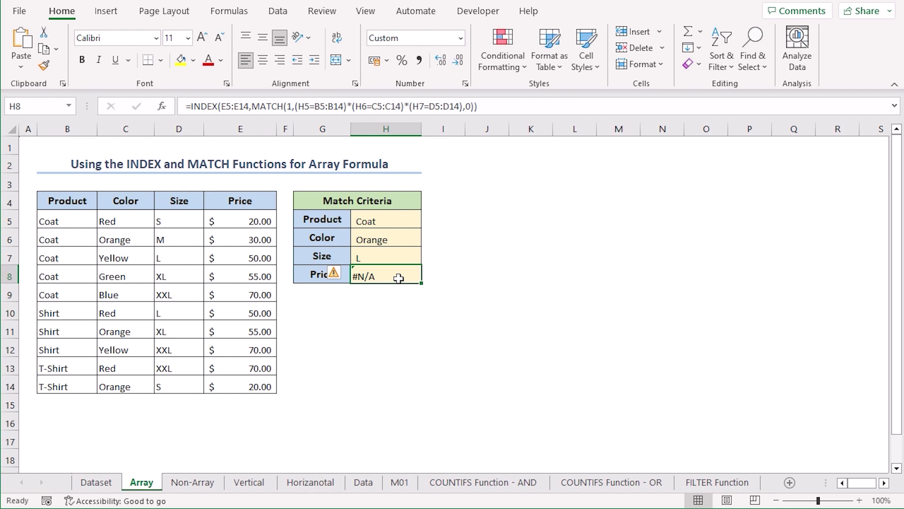
Wrap the H8 formula in IFERROR with "No Match" as the error value.
click(190, 107)
text(IFERROR()
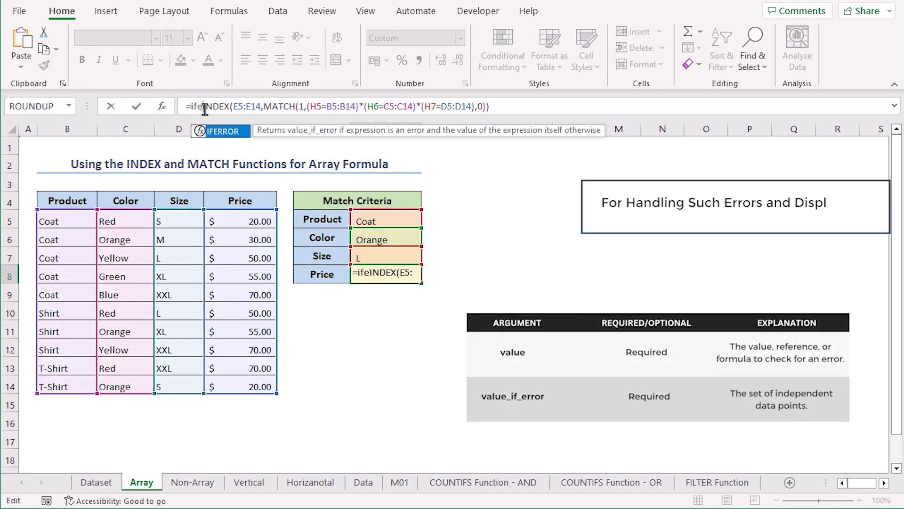
click(519, 108)
text(,)
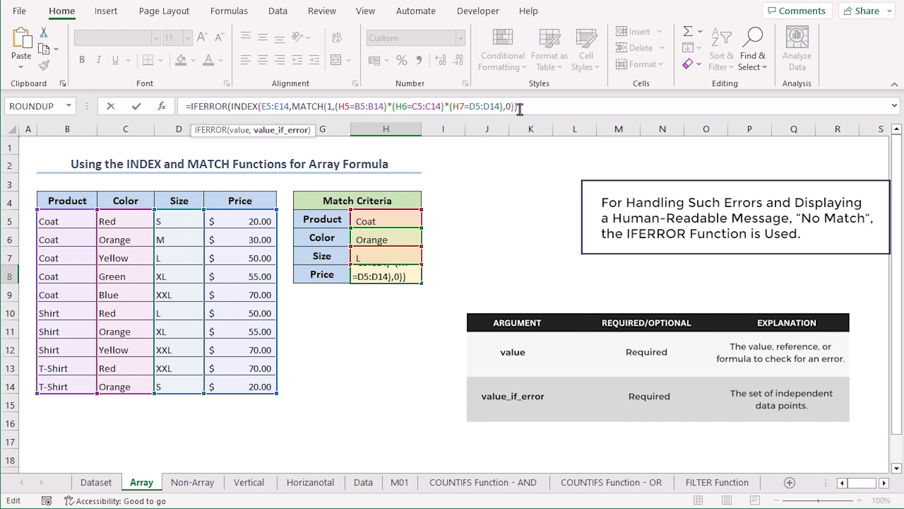
text("No Ma)
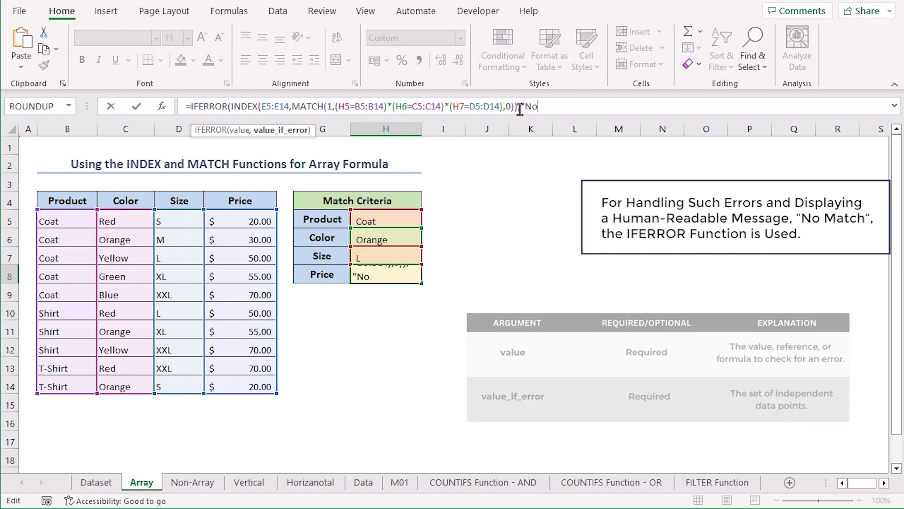
text(tch)
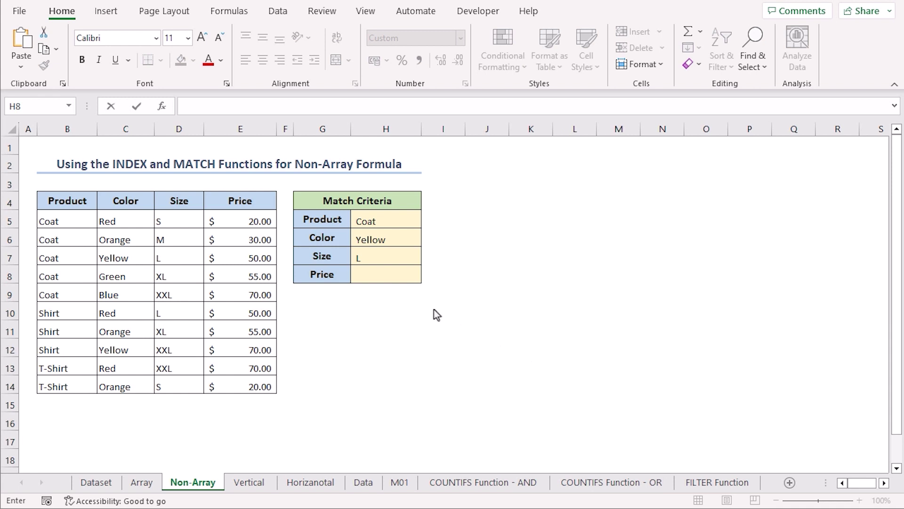
Review the Coat, Yellow, L criteria and begin H8 with =INDEX(E5:E14,MATCH(.
click(401, 224)
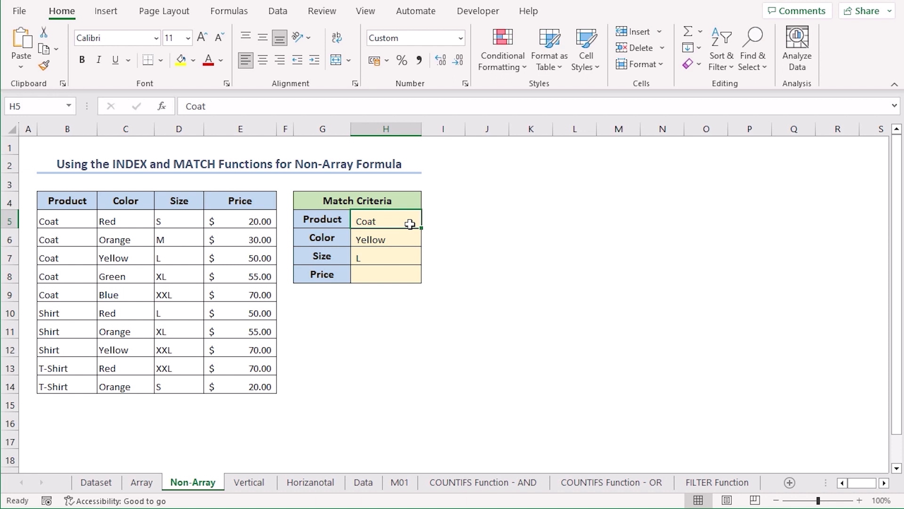
click(408, 238)
click(408, 258)
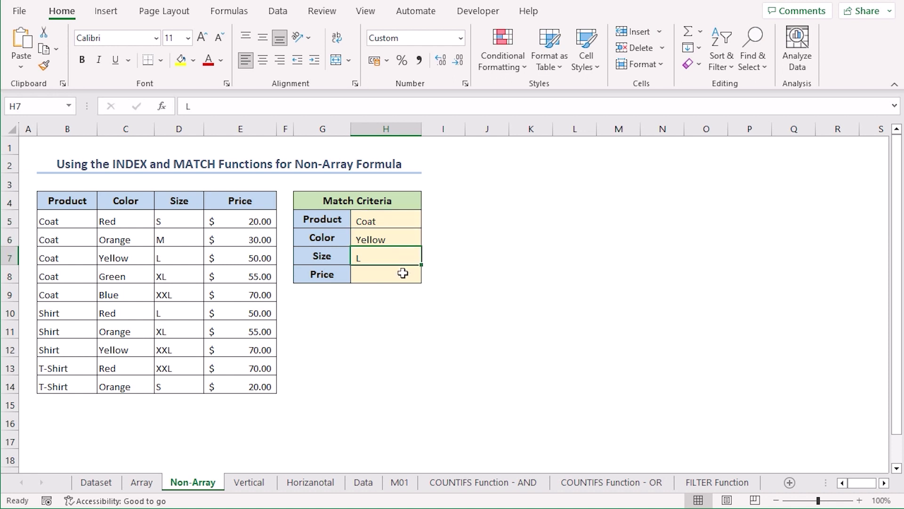
click(403, 273)
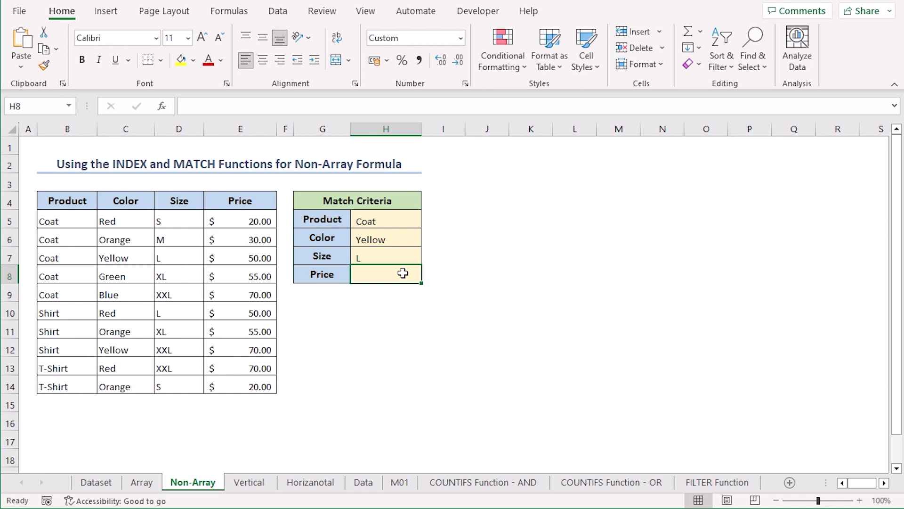
text(=)
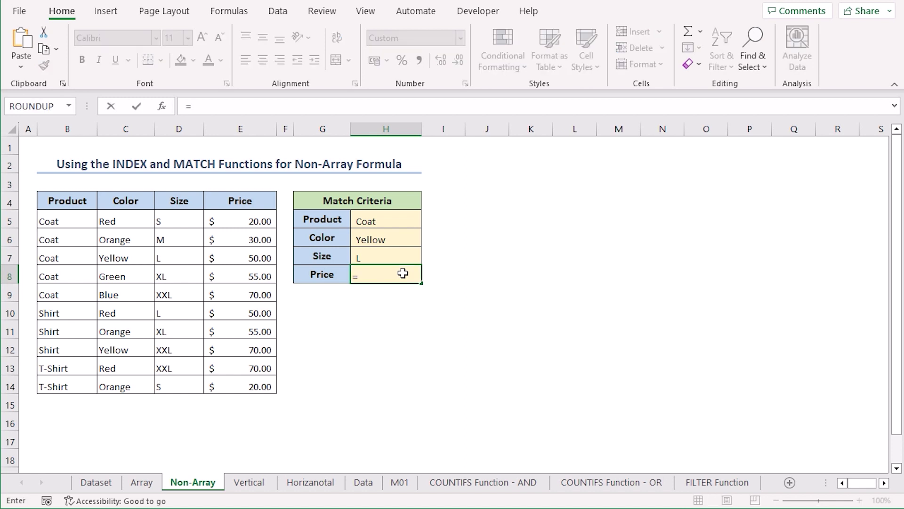
text(index)
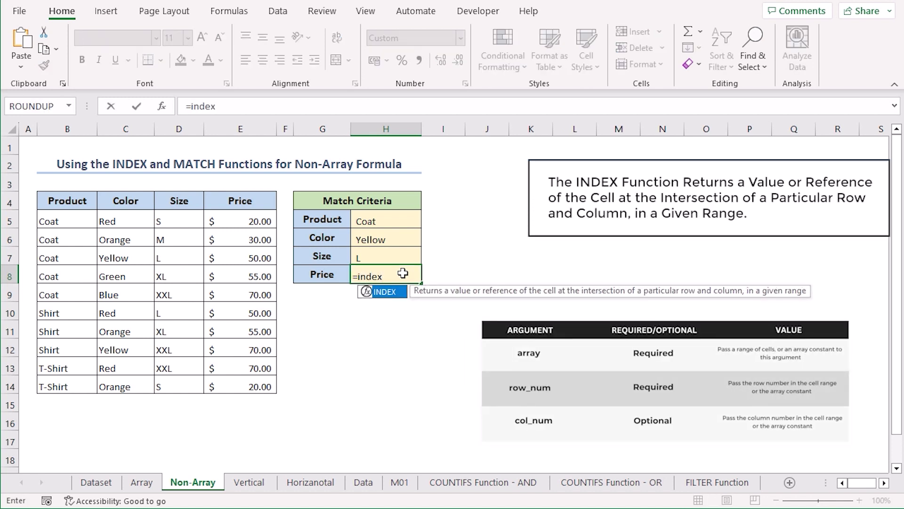
key(Tab)
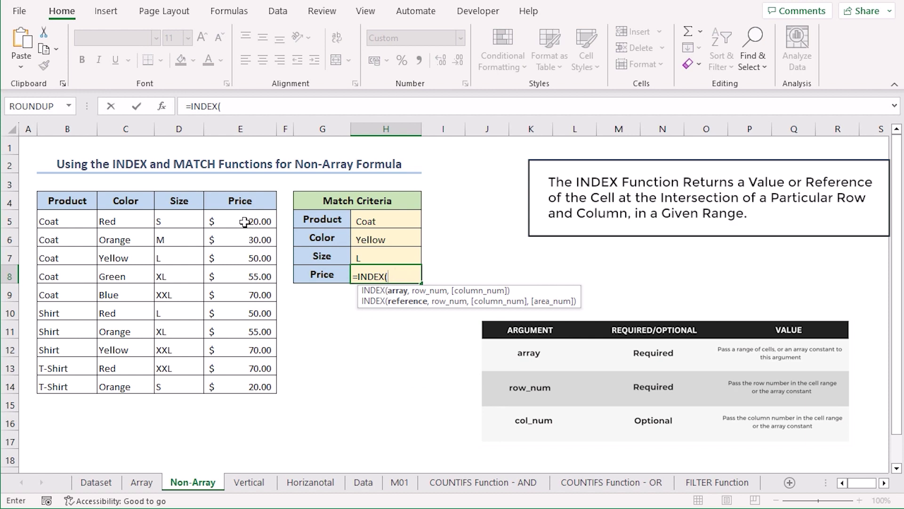
drag(244, 222, 229, 388)
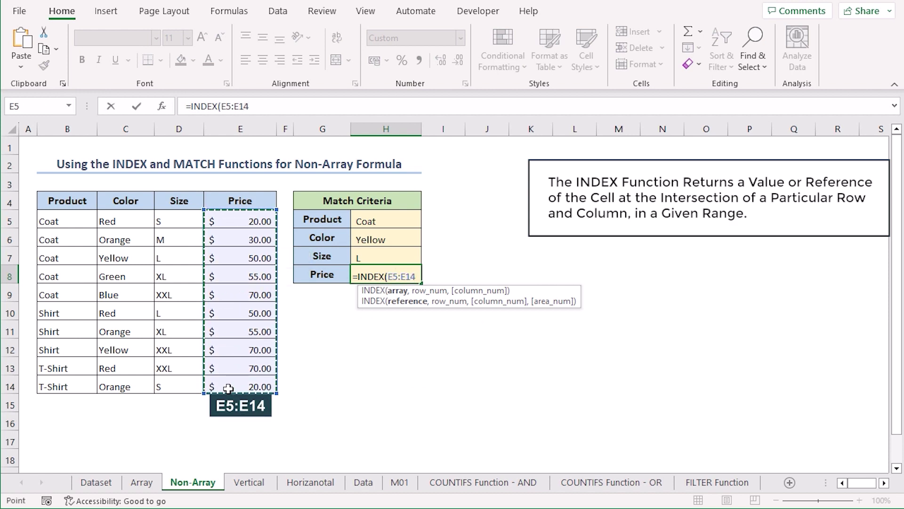
text(,)
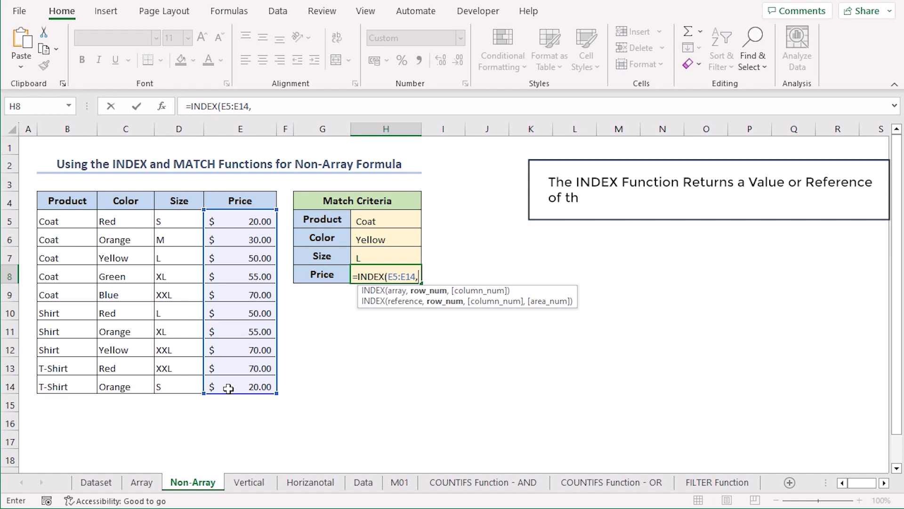
text(match)
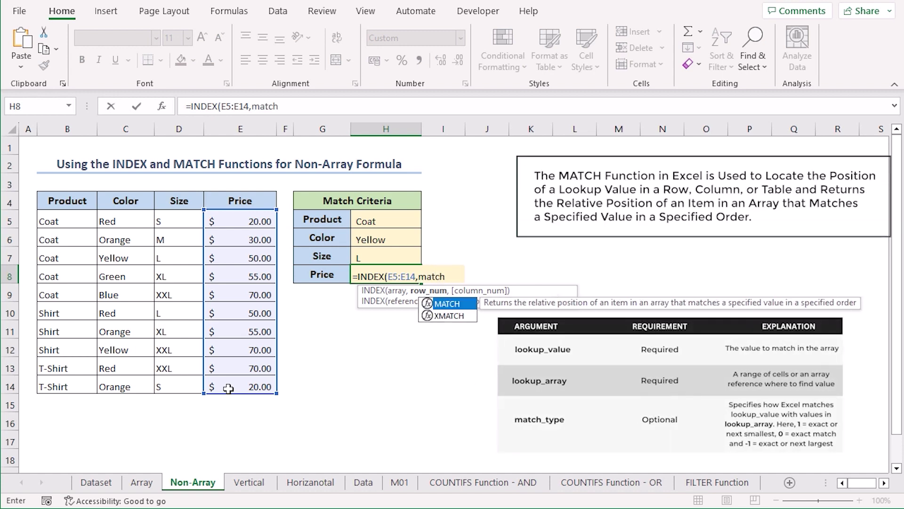
key(Tab)
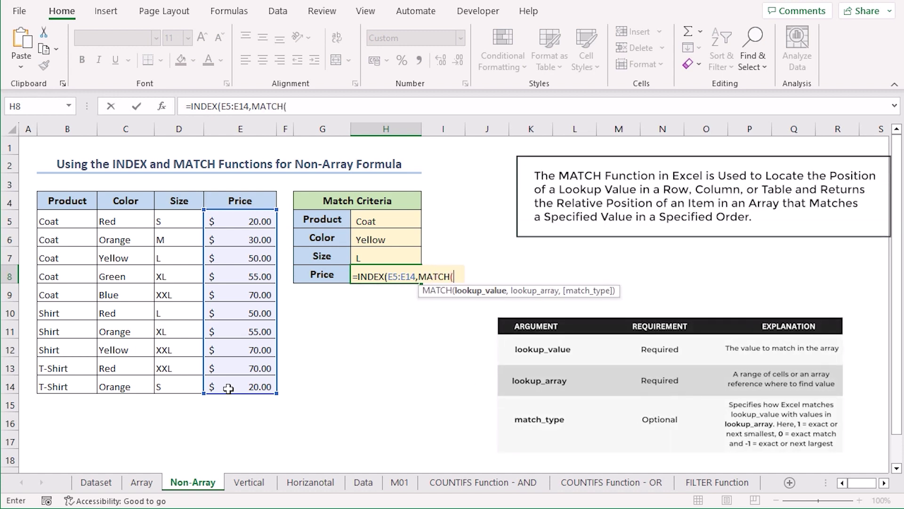
Finish the MATCH with 1,INDEX((H5=B5:B14)*(H6=C5:C14)*(H7=D5:D14),0,1),0 and close the formula.
text(1,)
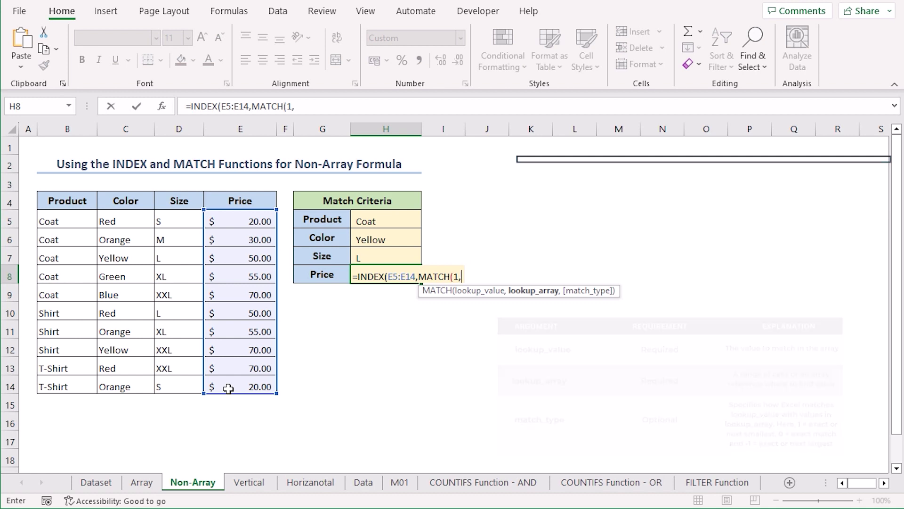
text(index)
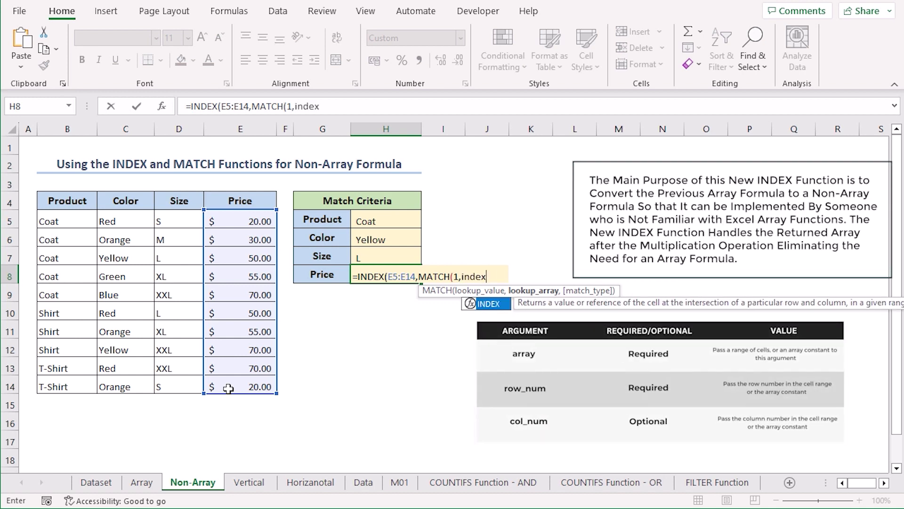
text(()
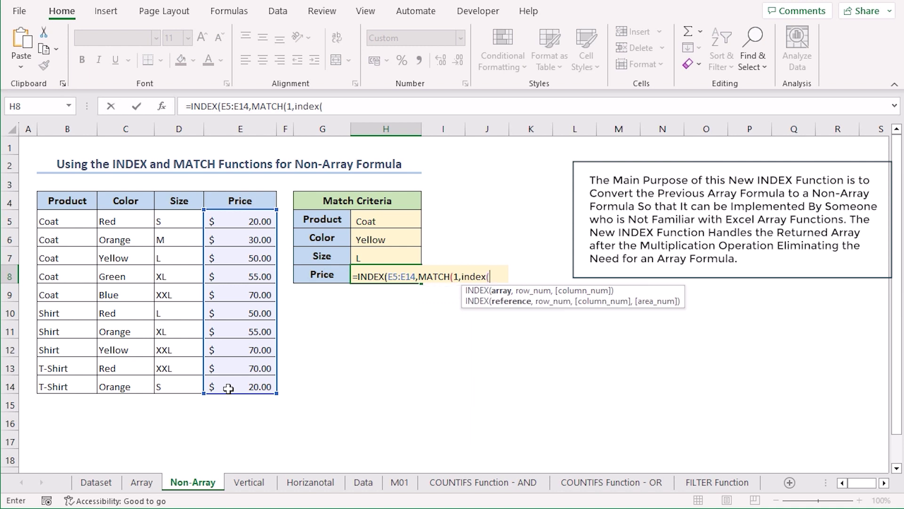
text(()
click(396, 216)
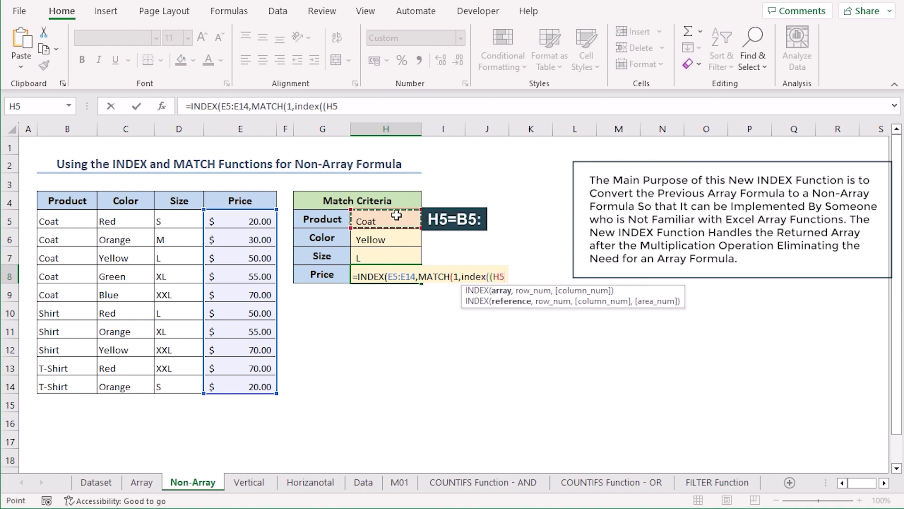
text(=)
drag(75, 221, 74, 382)
text()*()
click(386, 238)
text(=)
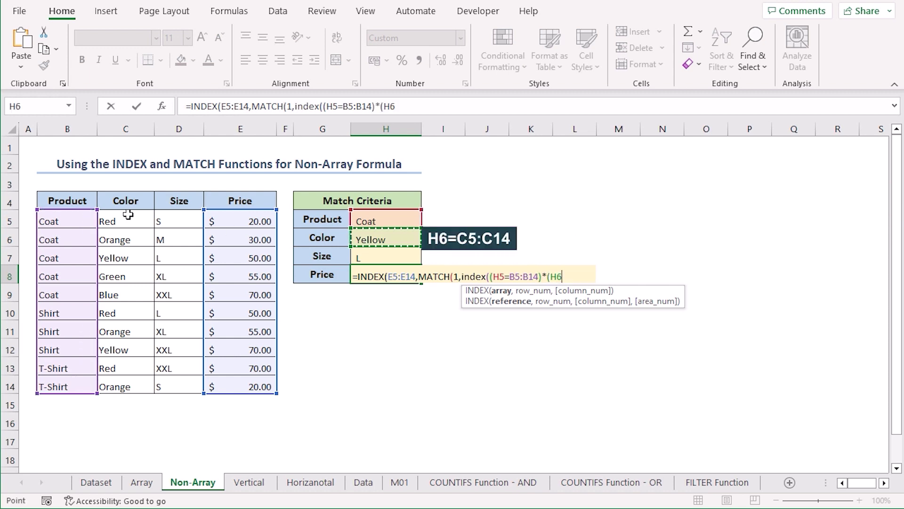
drag(126, 220, 132, 383)
text()*)
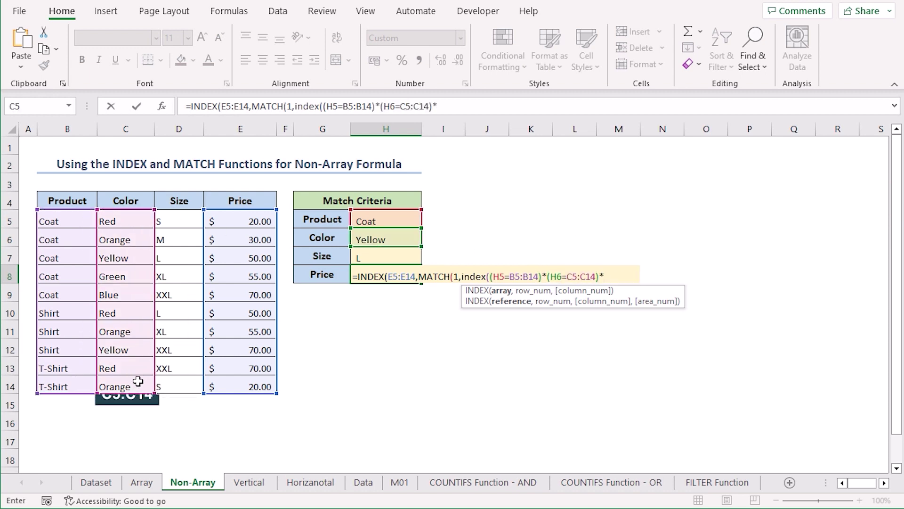
text(()
click(385, 253)
text(=)
drag(179, 220, 181, 379)
text(),0,)
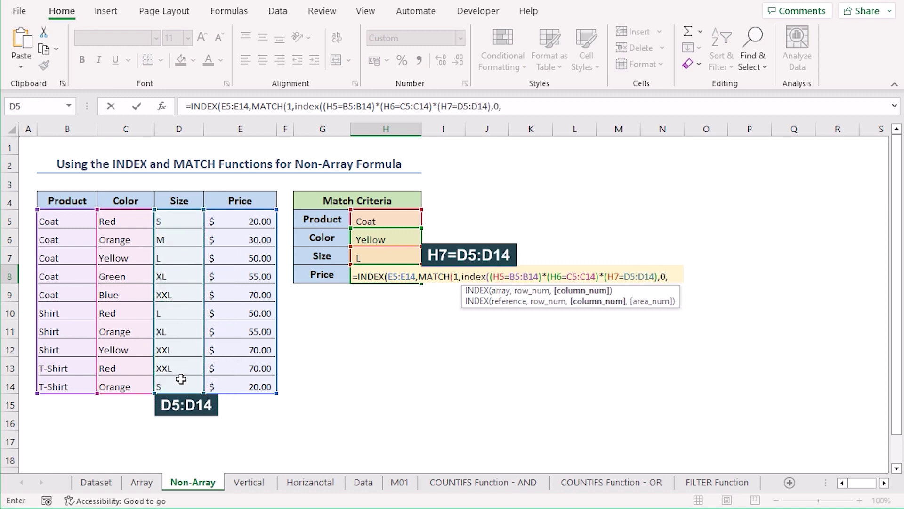
text(1),0)
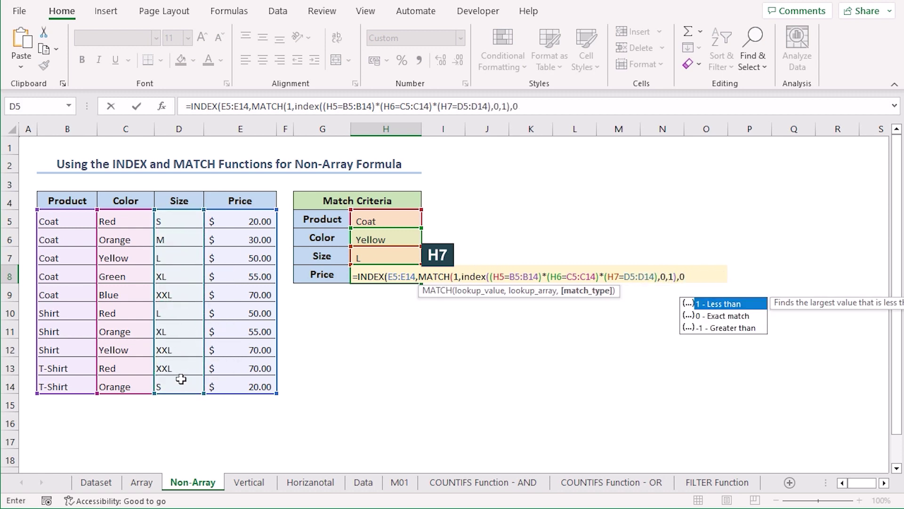
text())
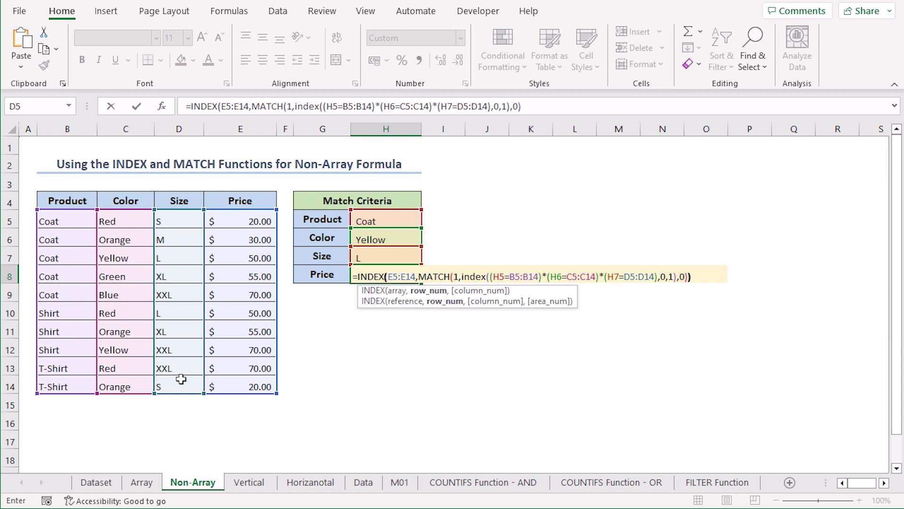
Commit the H8 non-array lookup, returning $50.00, and review its formula.
key(Return)
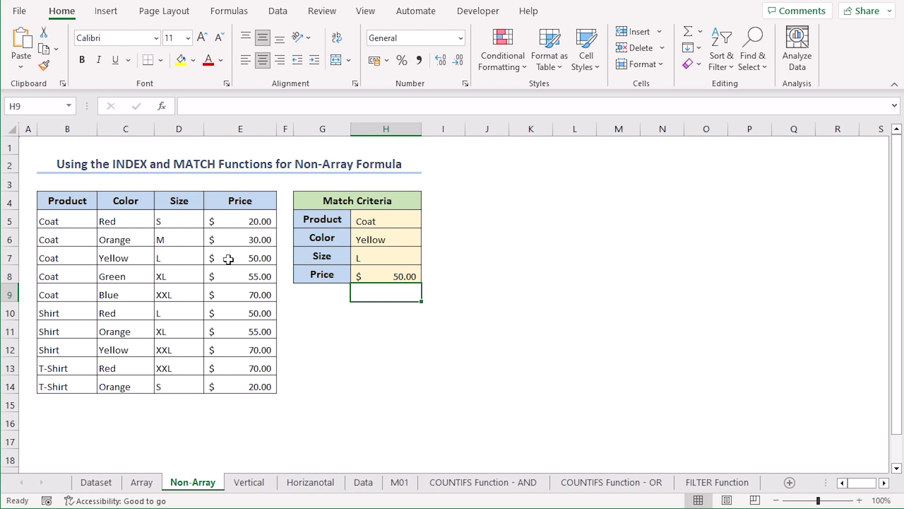
click(368, 276)
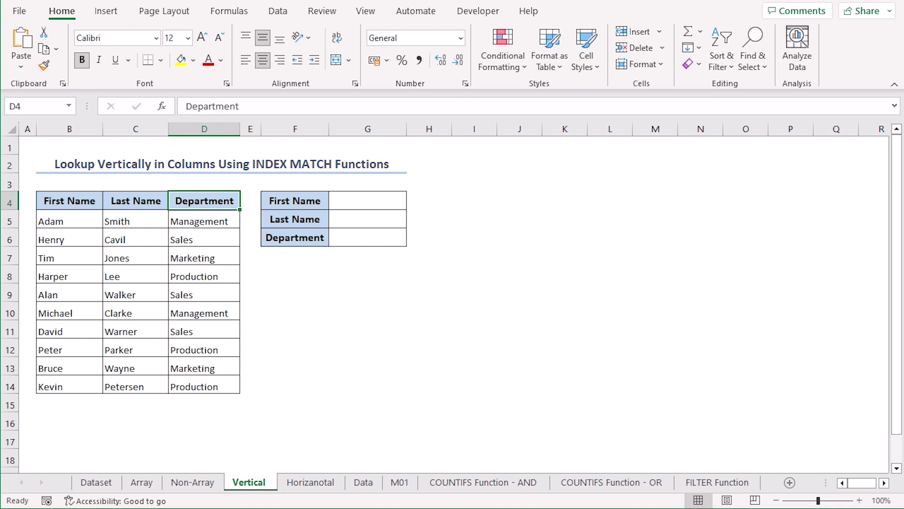
Enter the first and last name criteria in G4 and G5.
click(367, 200)
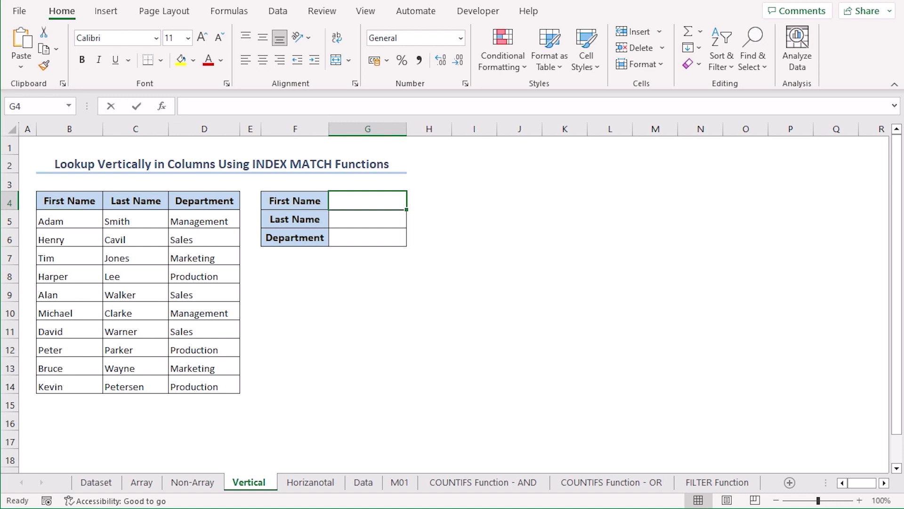
text(Peter)
key(Return)
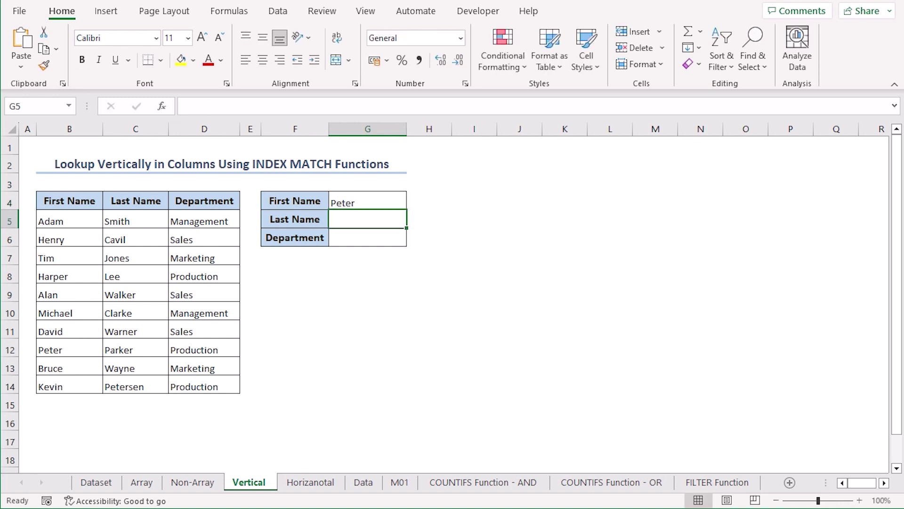
text(Parker)
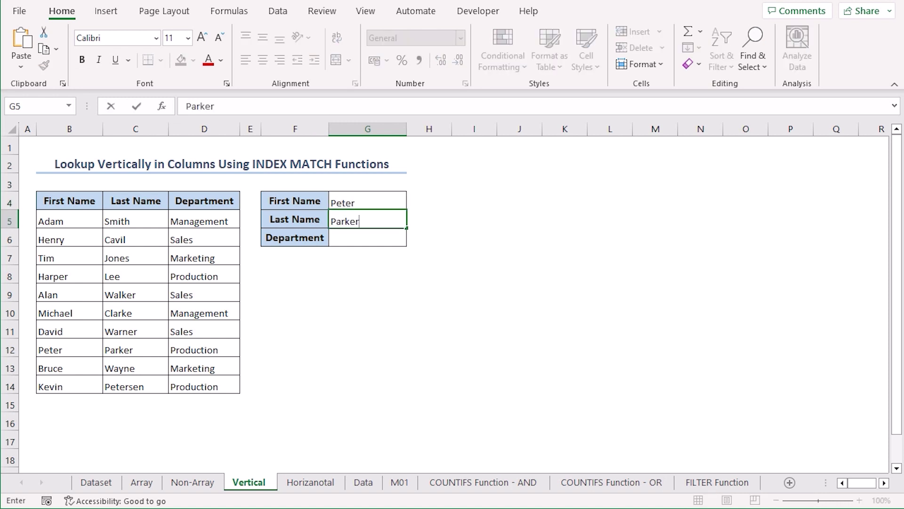
key(Return)
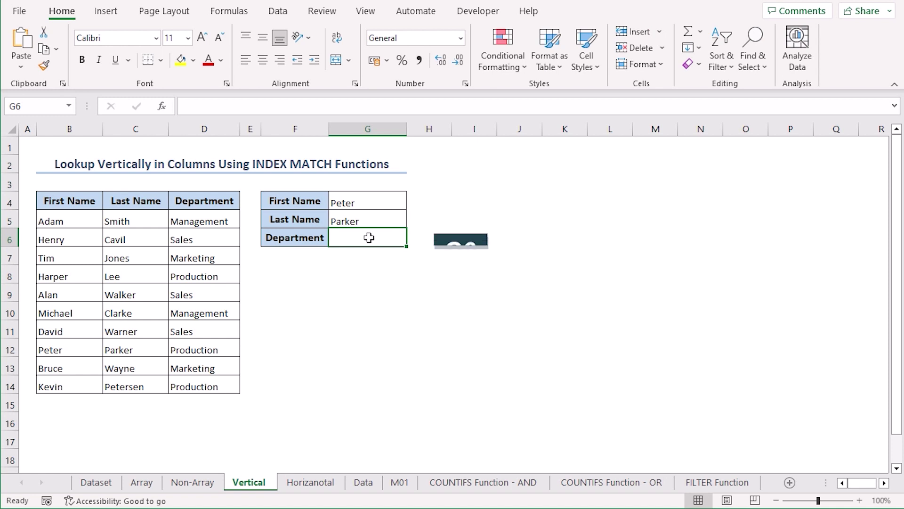
In G6 enter =INDEX(D5:D14,MATCH(1,(G4=B5:B14)*(G5=C5:C14),0)), returning Production.
text(=)
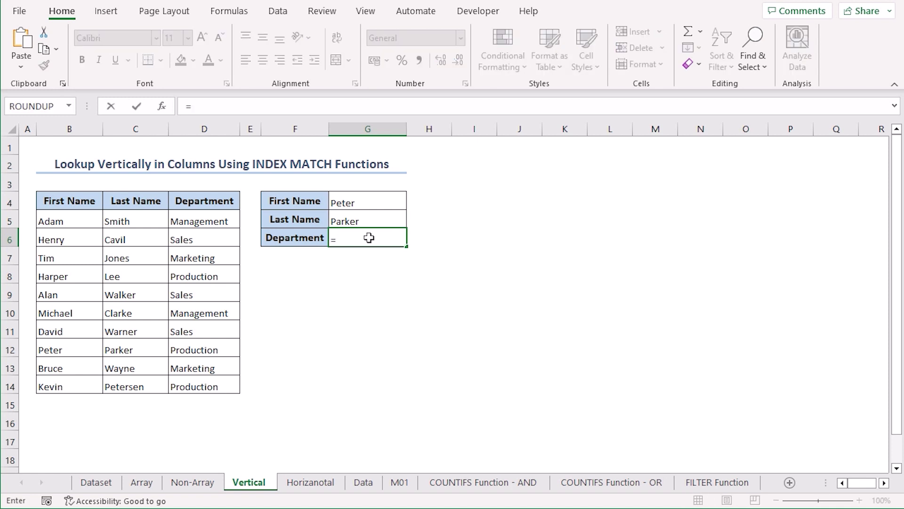
text(index)
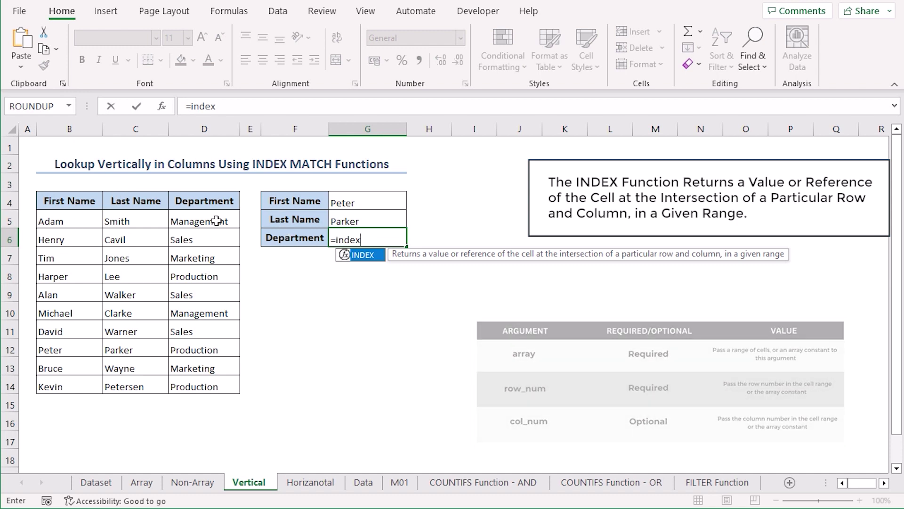
key(Tab)
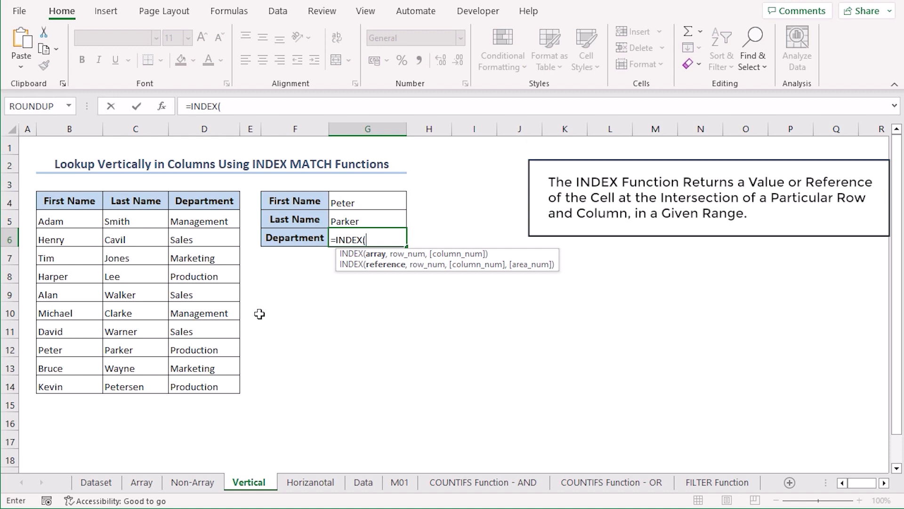
drag(233, 222, 229, 386)
text(,matc)
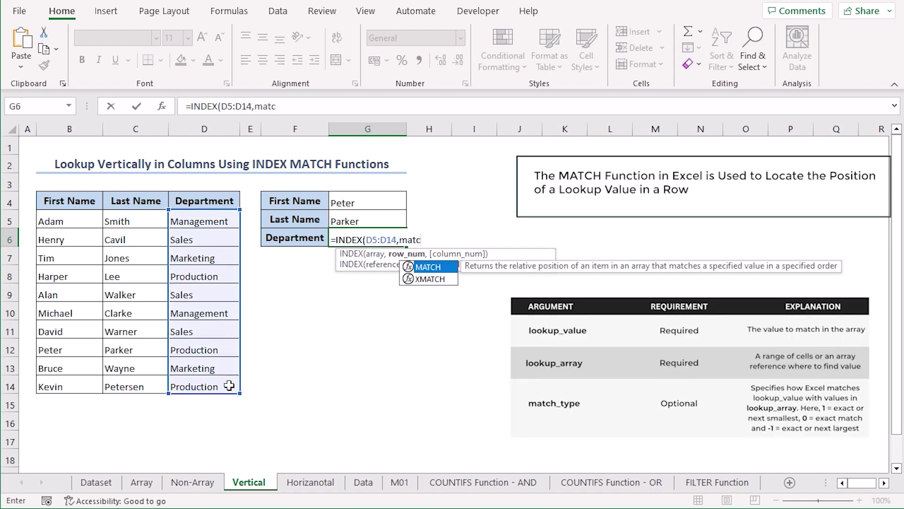
key(Tab)
text(1,()
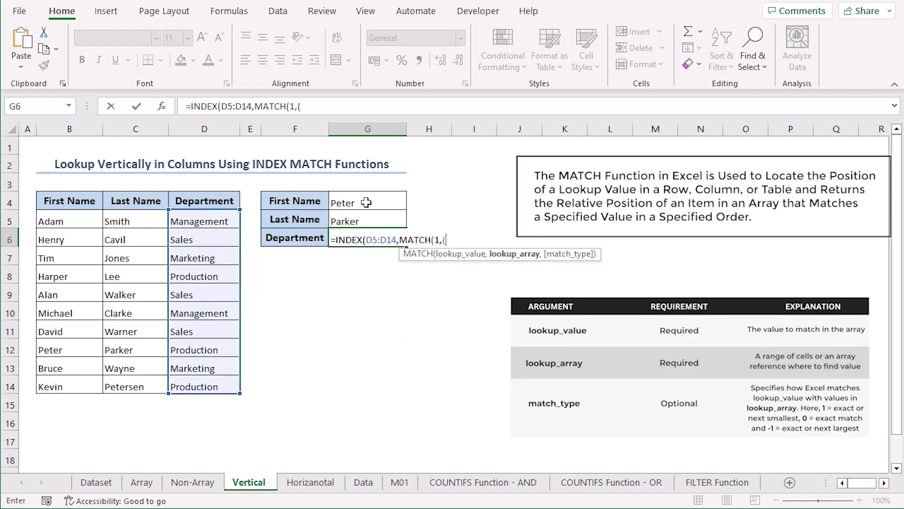
click(367, 202)
text(=)
drag(78, 217, 75, 387)
text()*()
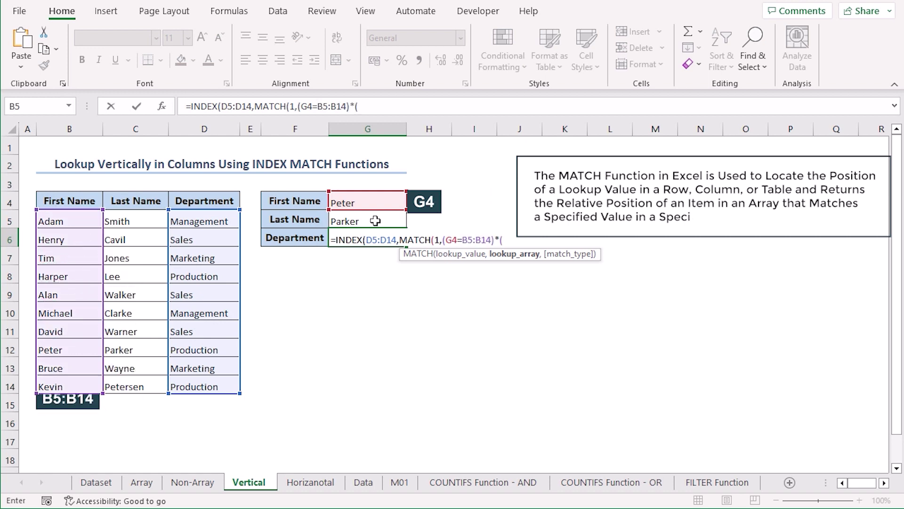
click(373, 221)
text(=)
drag(135, 222, 144, 387)
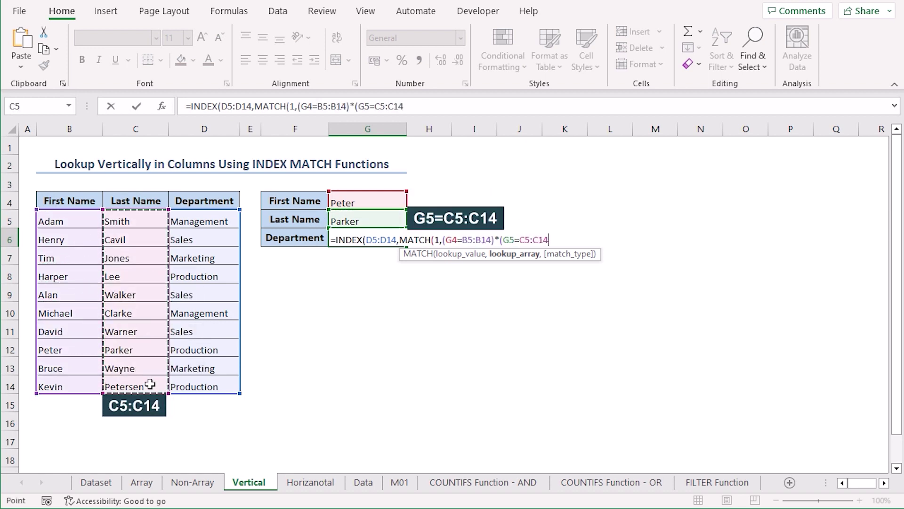
text(),)
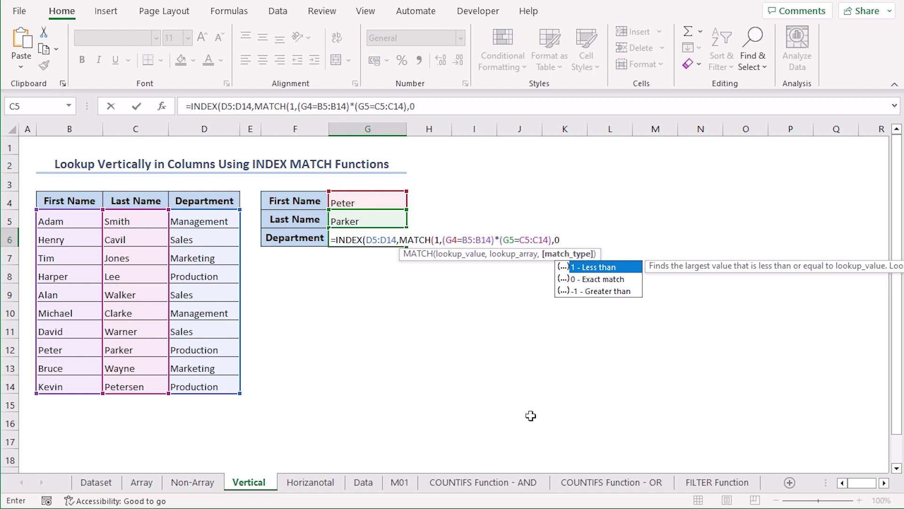
text(0))
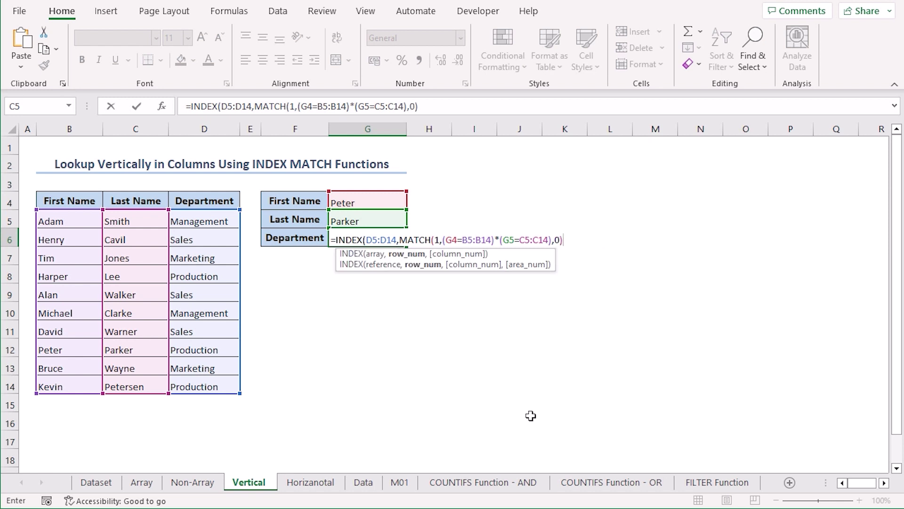
text())
key(Return)
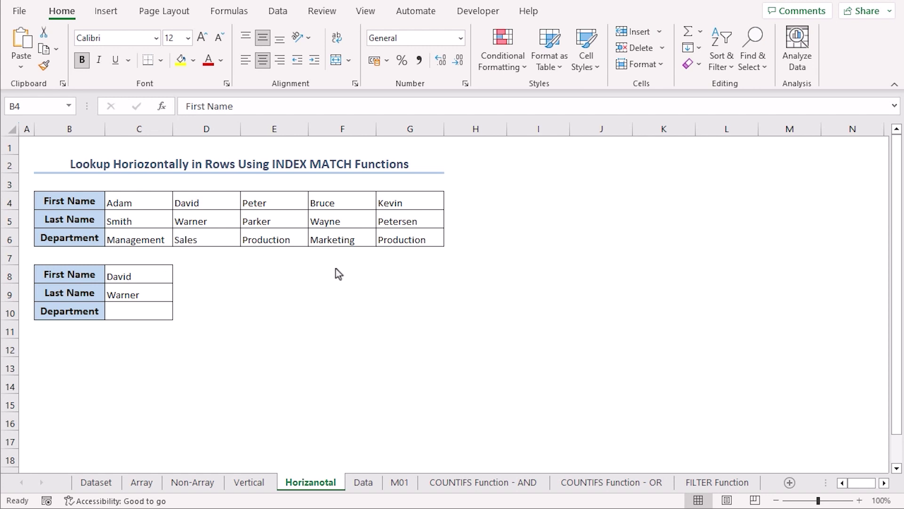
In C10 enter =INDEX(C6:G6,MATCH(1,(C8=C4:G4)*(C9=C5:G5),0)), returning Sales.
click(145, 309)
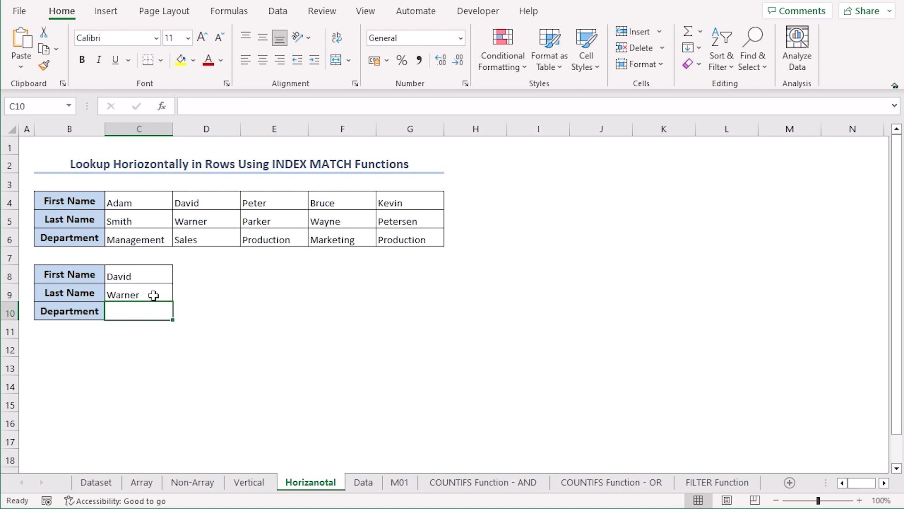
text(=inde)
key(Tab)
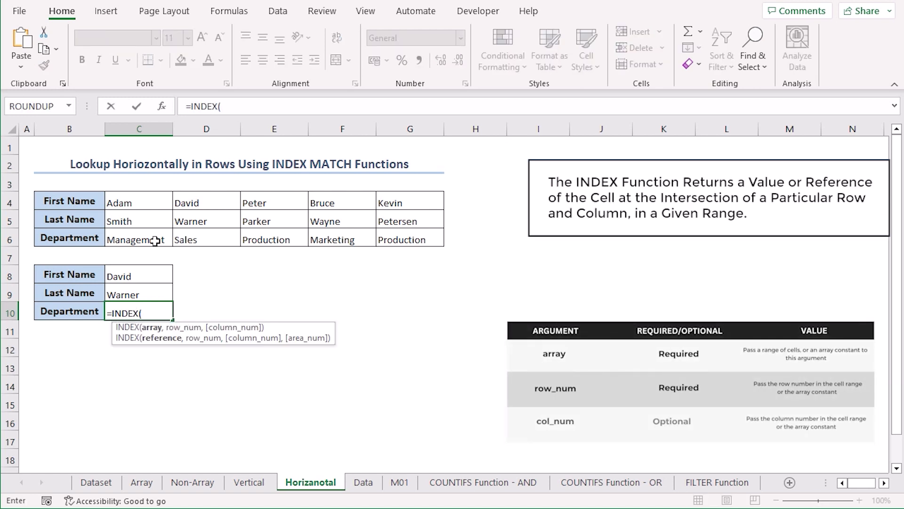
drag(155, 241, 386, 239)
text(,mat)
key(Tab)
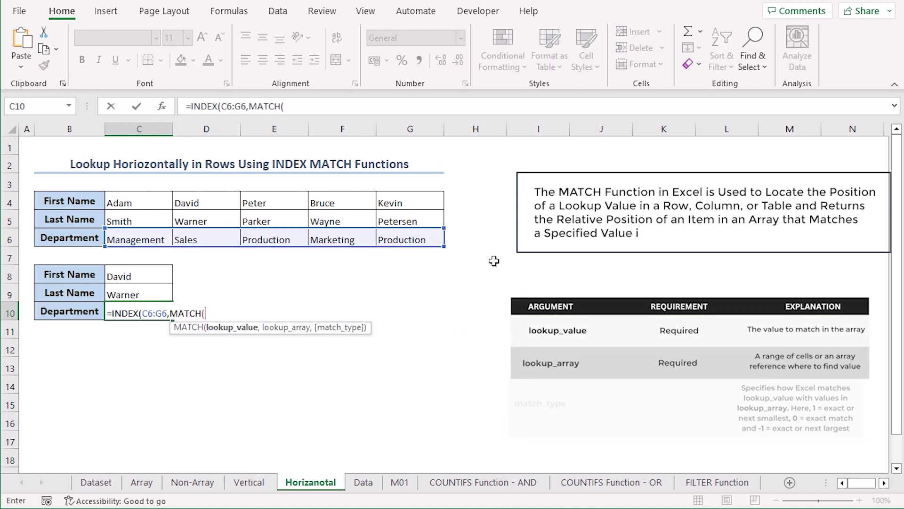
text(1,()
click(133, 275)
text(=)
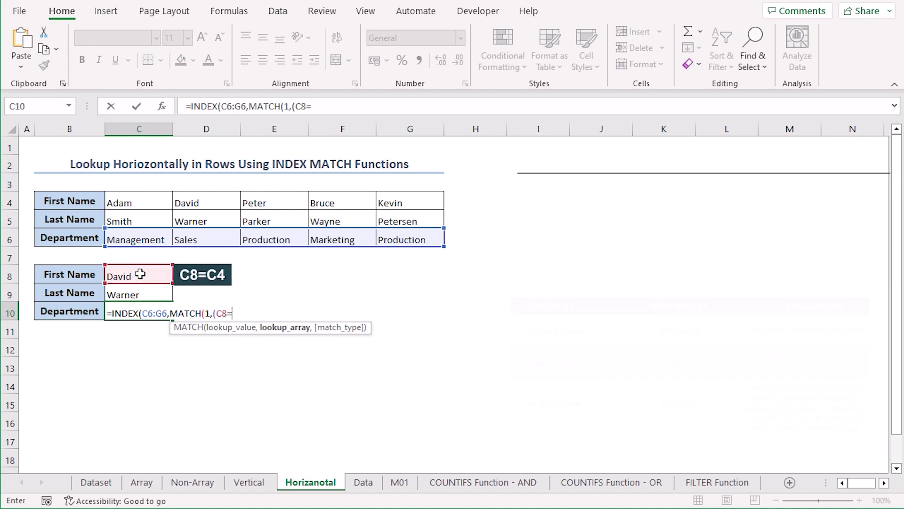
drag(136, 202, 426, 204)
text()*()
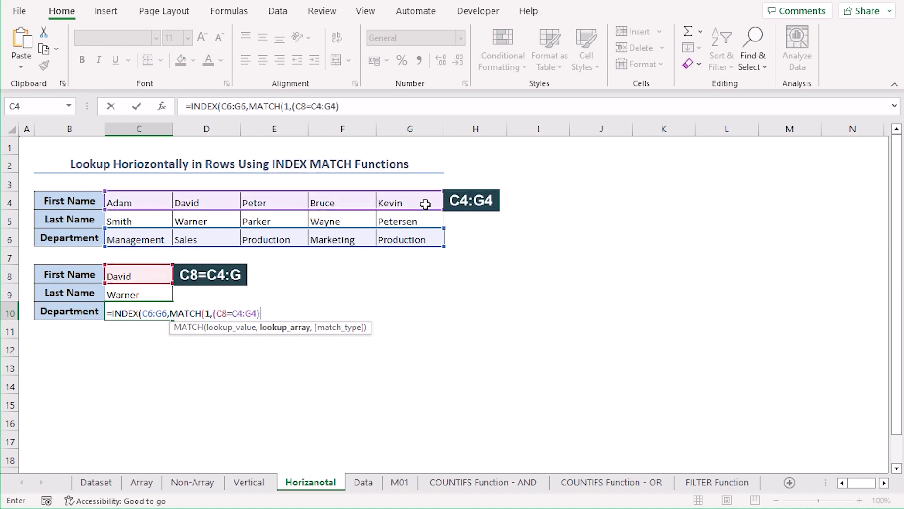
click(151, 292)
text(=)
drag(120, 221, 409, 222)
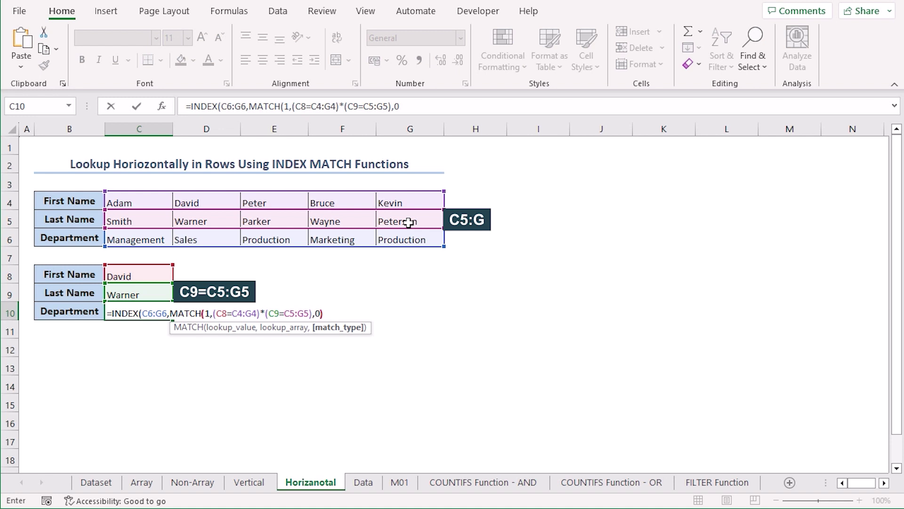
text(),0)))
key(Return)
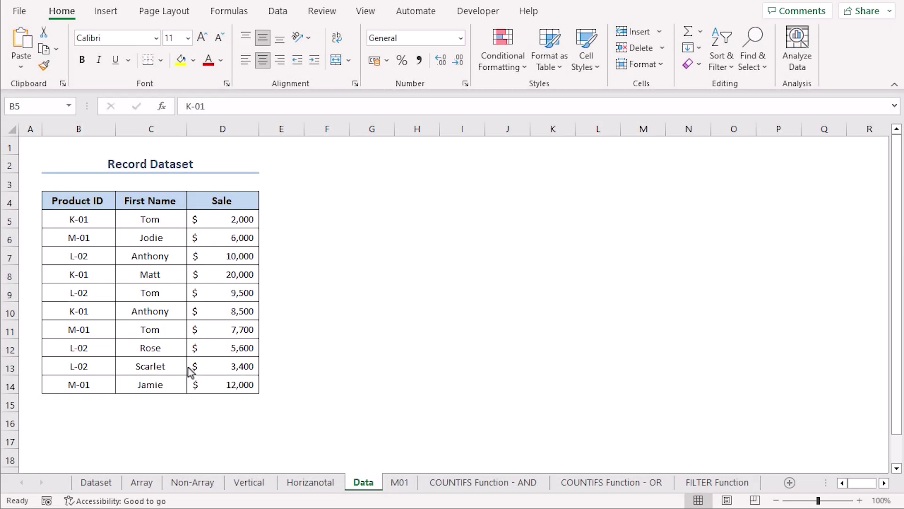
On M01, begin D5's formula with INDEX over Data!D5:D14 and MATCH(1,.
click(408, 488)
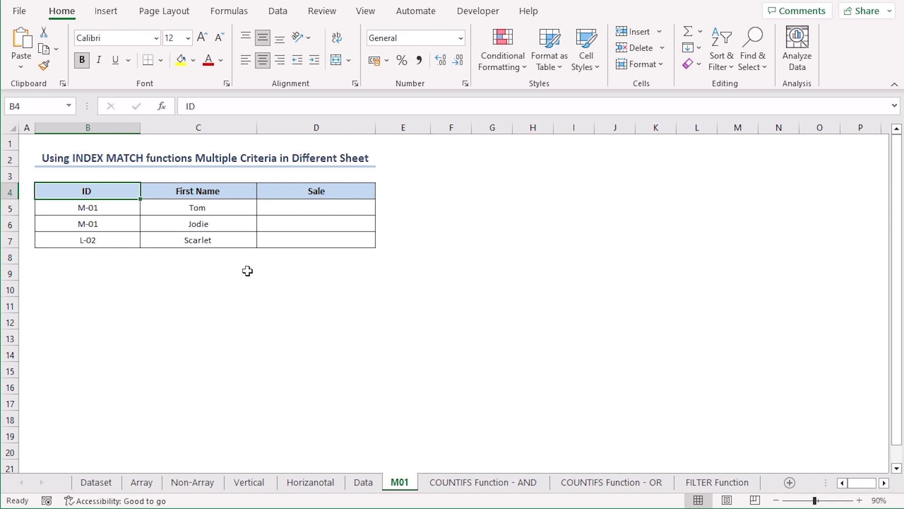
click(302, 207)
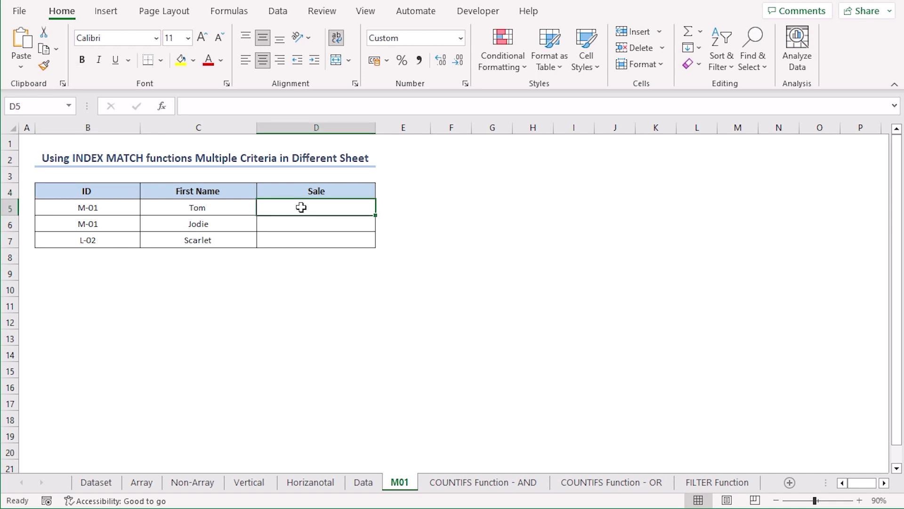
text(=inde)
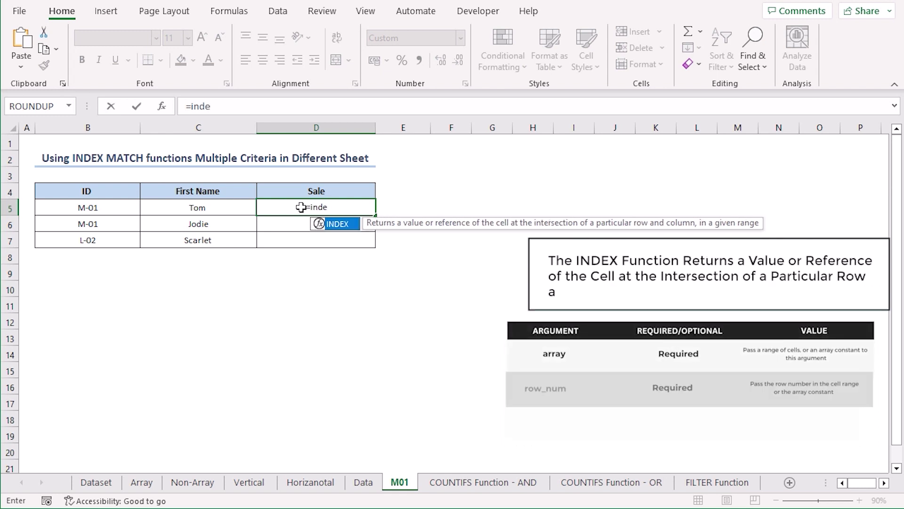
key(Tab)
click(363, 482)
drag(222, 219, 223, 385)
text(,match)
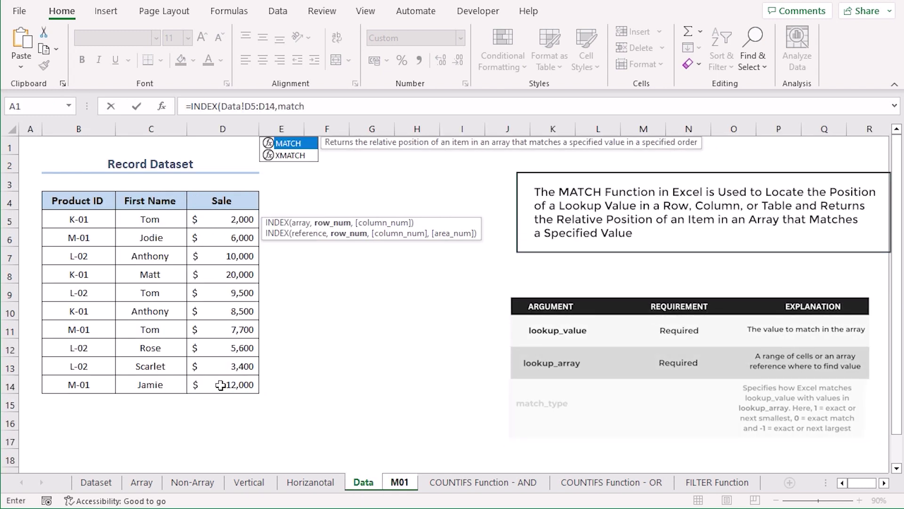
key(Tab)
text(1,()
Complete the MATCH criteria, B5 against Data!B5:B14 and C5 against Data!C5:C14, returning 7,700.
click(399, 482)
click(124, 207)
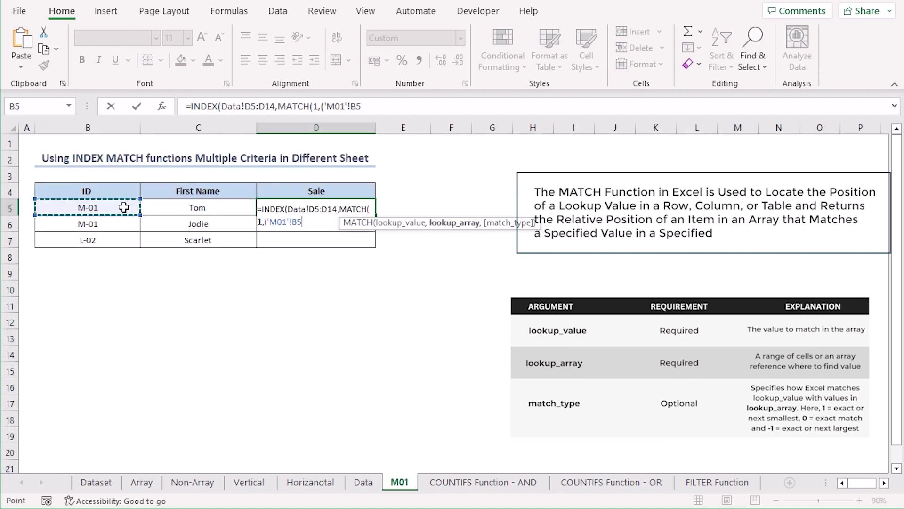
text(=)
click(363, 482)
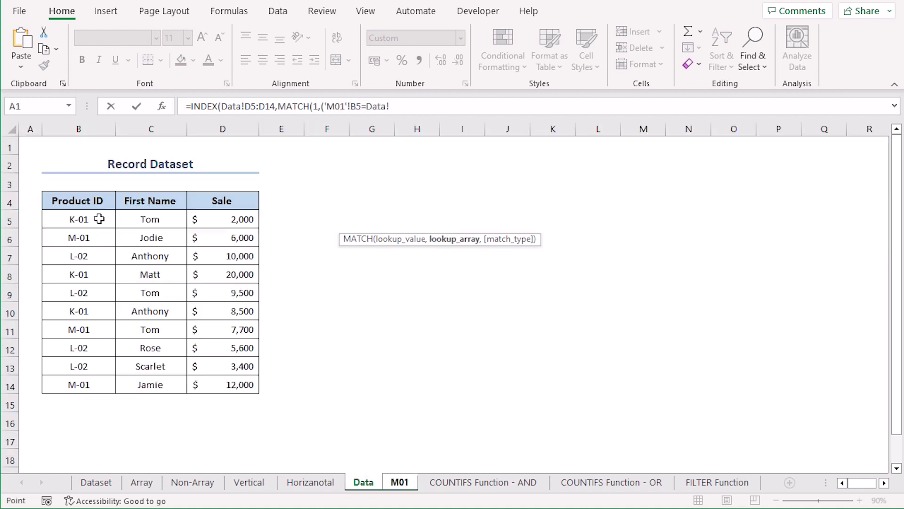
drag(89, 219, 99, 384)
text()*()
click(399, 481)
click(166, 212)
text(=)
click(363, 482)
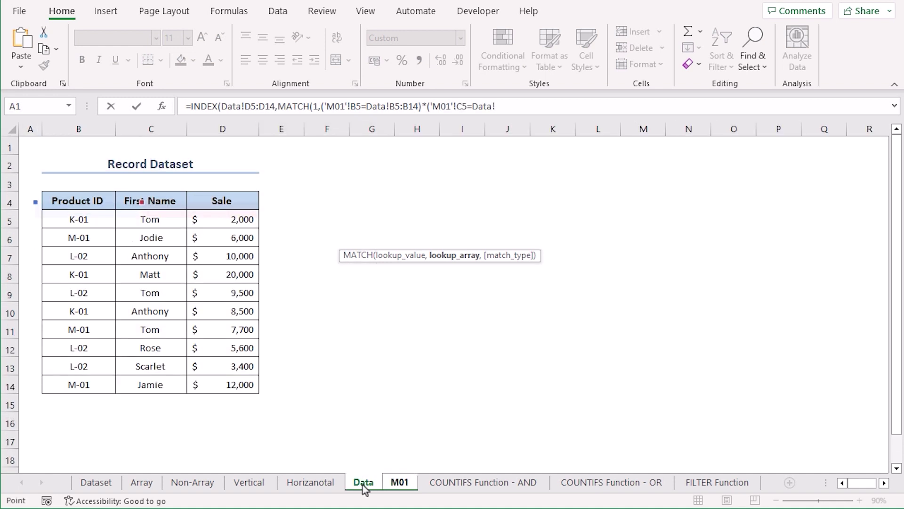
drag(156, 220, 177, 394)
text(),)
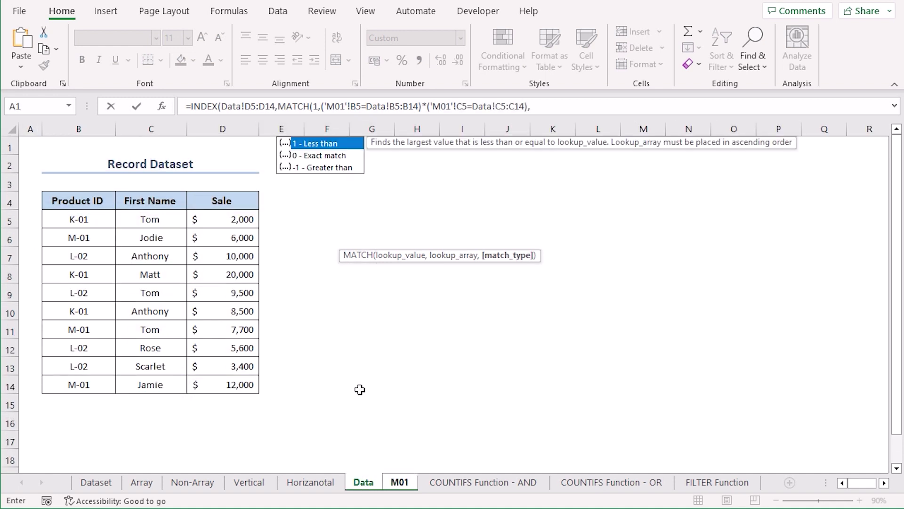
text(0)))
key(Return)
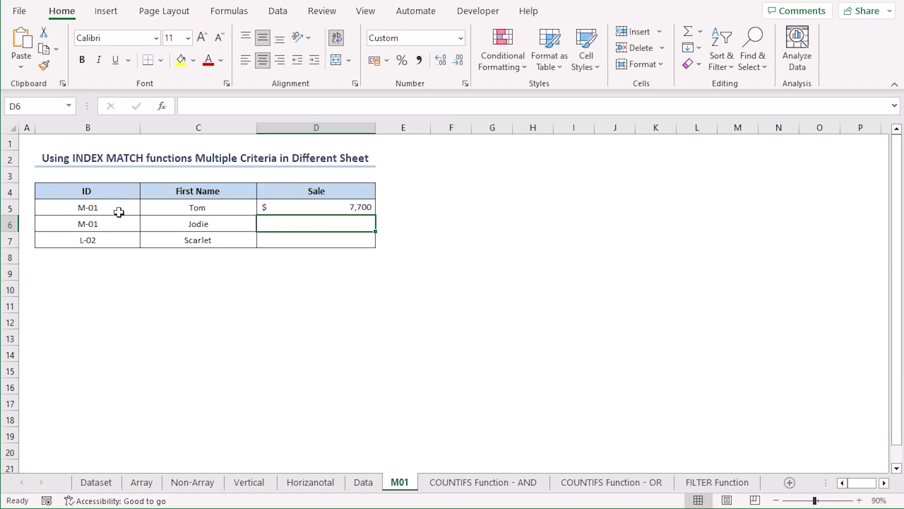
Copy the lookup down to D6:D7 (6,000 and 3,400) and ignore the formula warning.
click(304, 204)
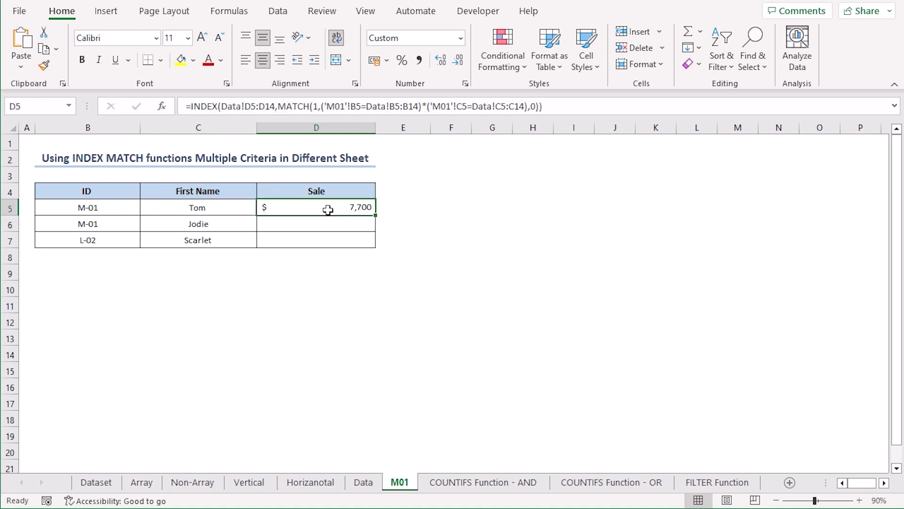
double_click(377, 217)
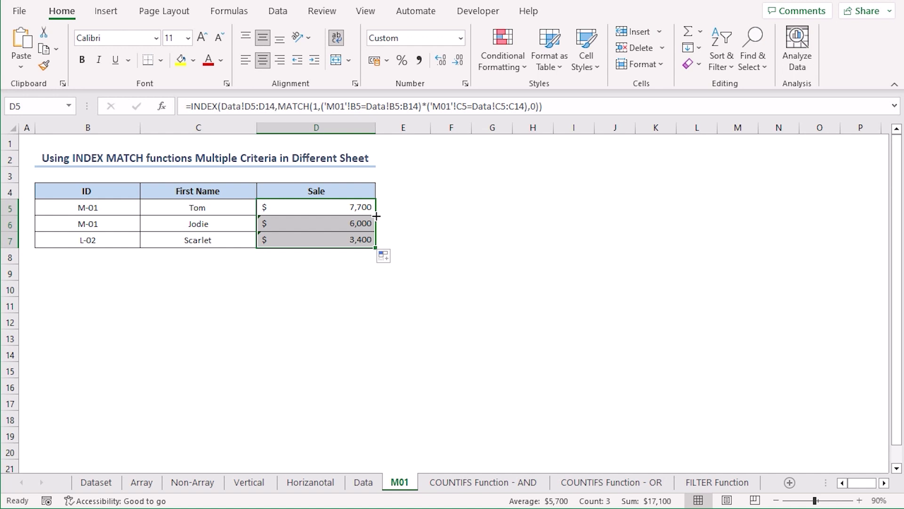
click(355, 275)
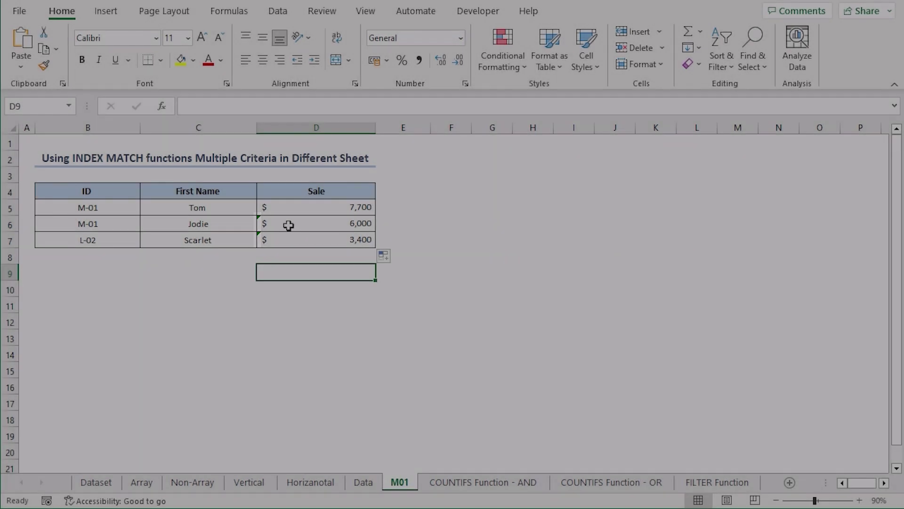
drag(291, 225, 285, 239)
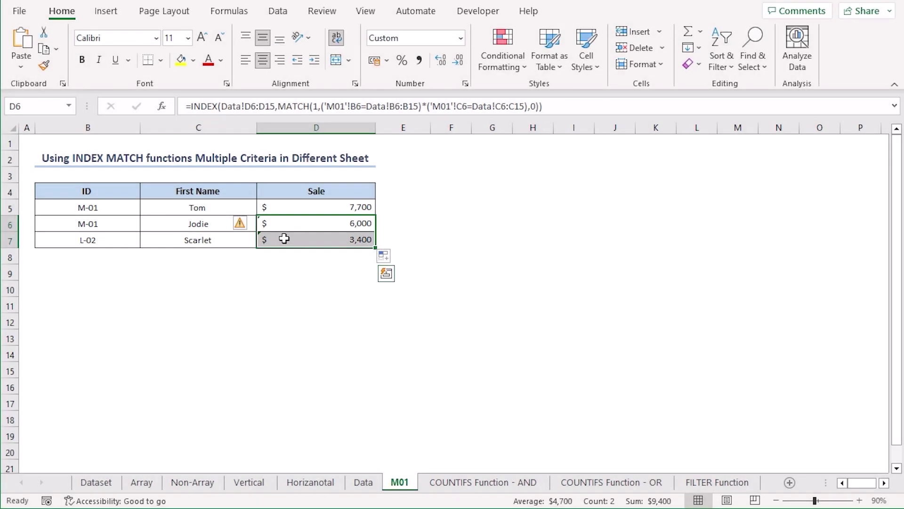
click(241, 224)
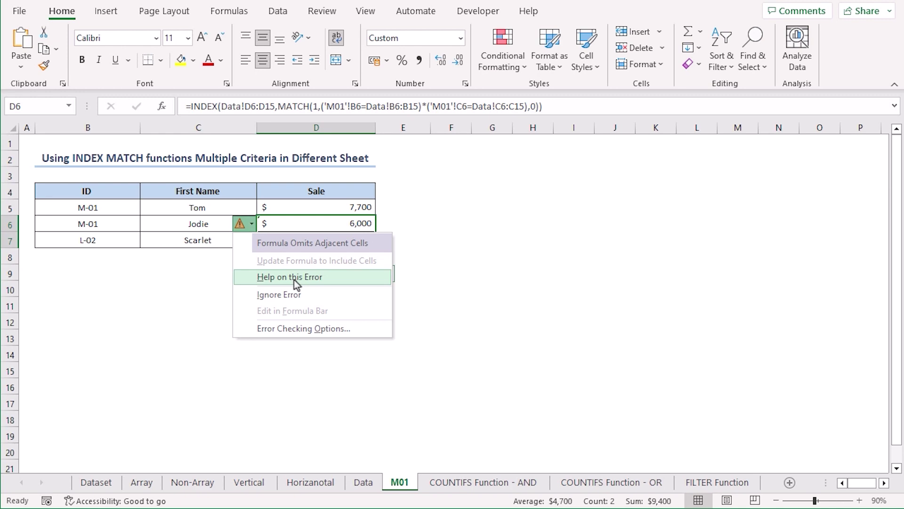
click(318, 293)
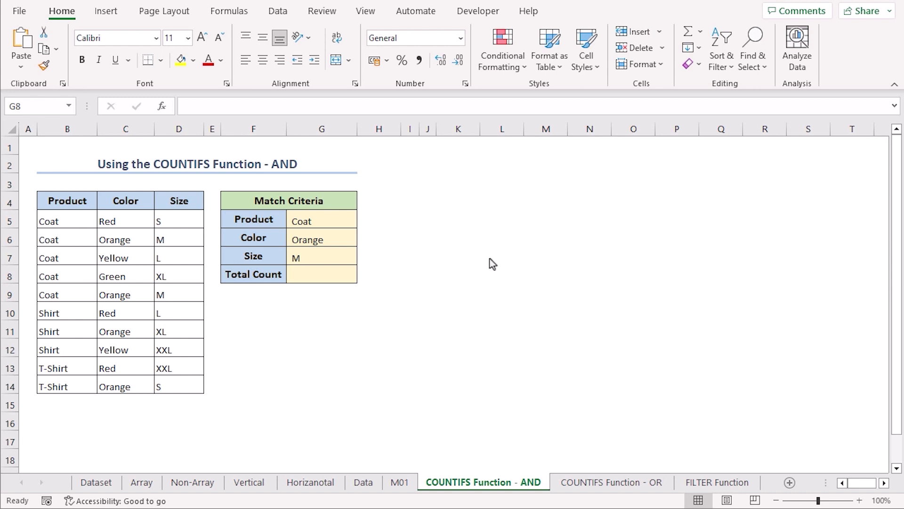
In G8, start a COUNTIFS matching Product range B5:B14 to the Coat criterion in G5.
click(348, 221)
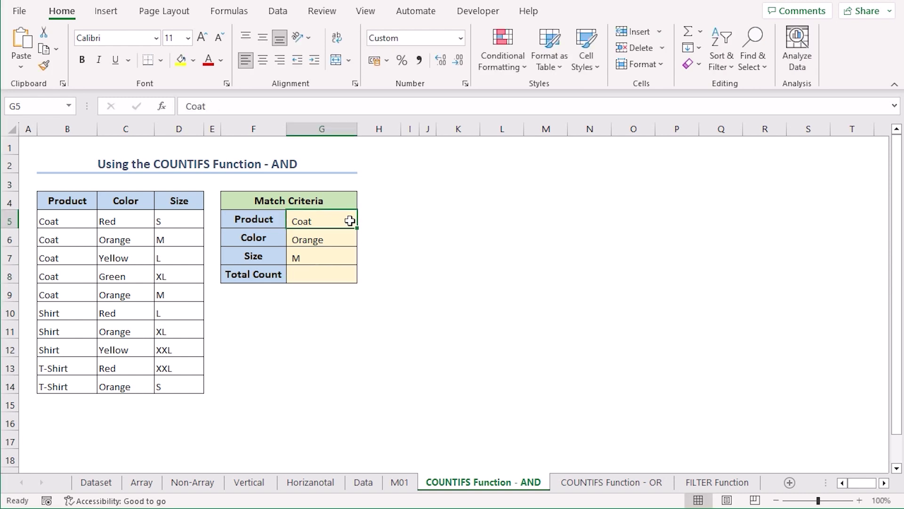
click(344, 259)
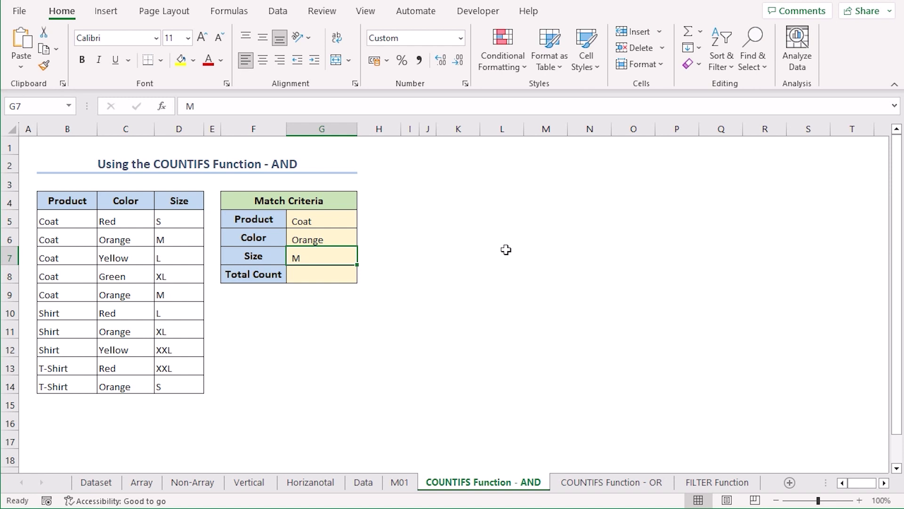
click(335, 274)
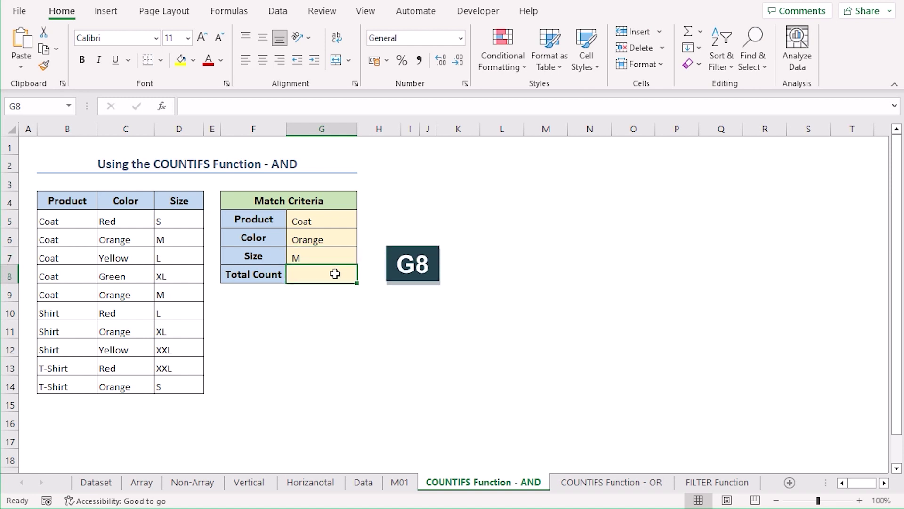
text(=)
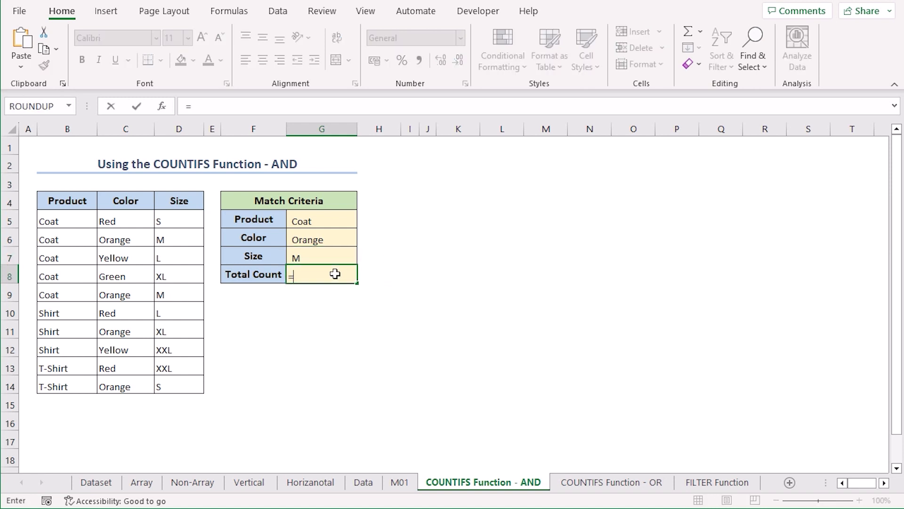
text(countifs)
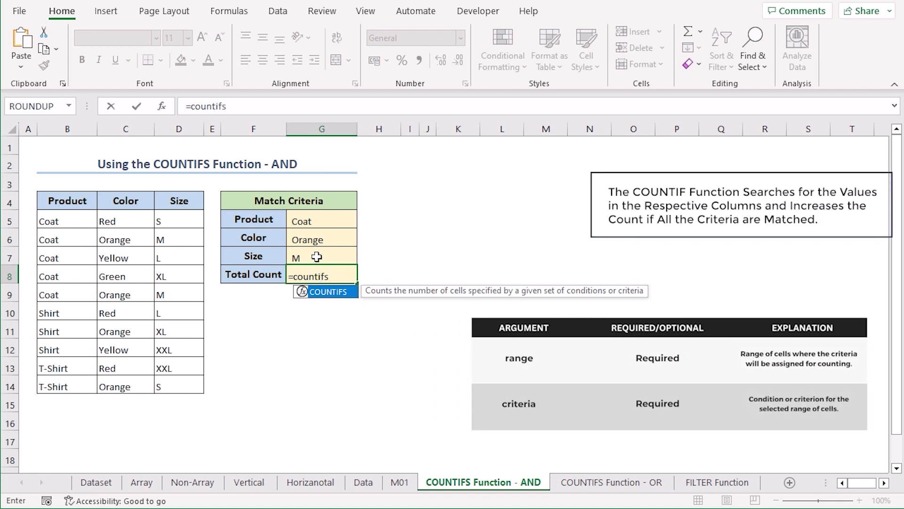
key(Tab)
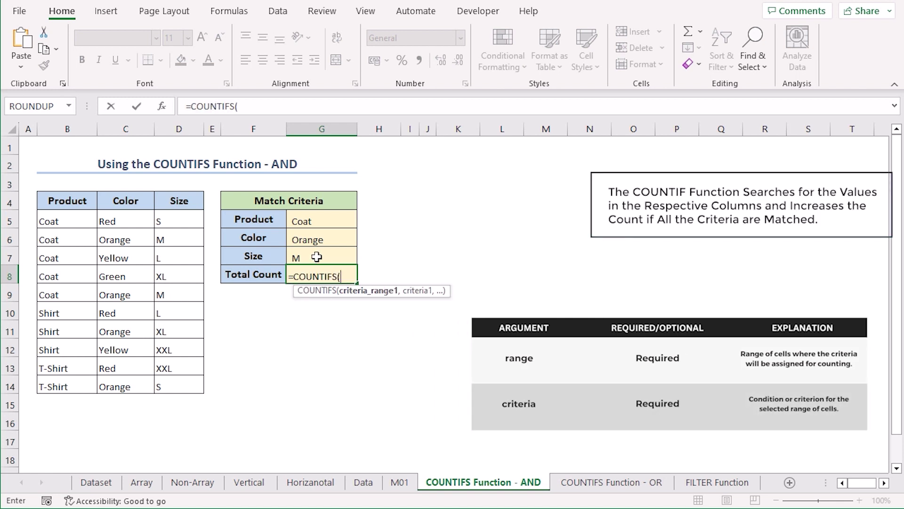
drag(75, 216, 83, 386)
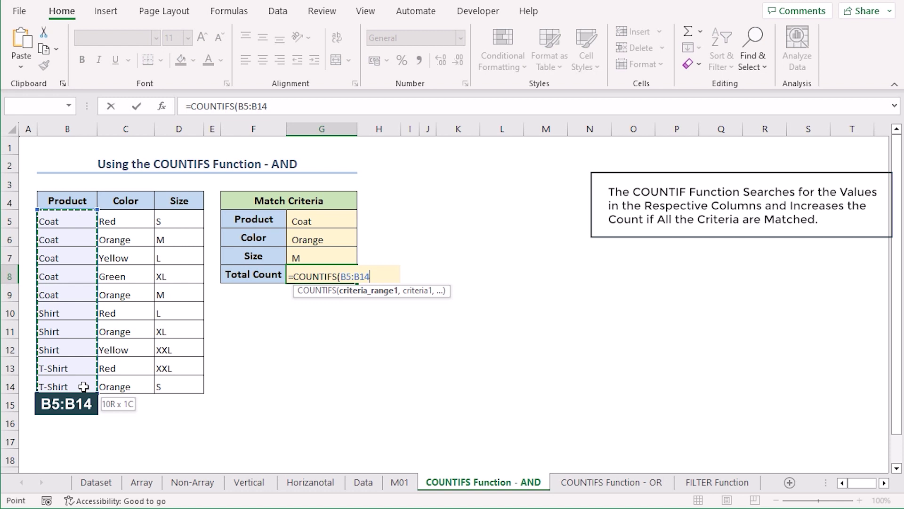
text(,)
click(328, 217)
text(,)
Add Color C5:C14 = G6 (Orange) and Size D5:D14 = G7 (M), giving 2 matching rows.
drag(125, 220, 136, 395)
text(,)
click(342, 236)
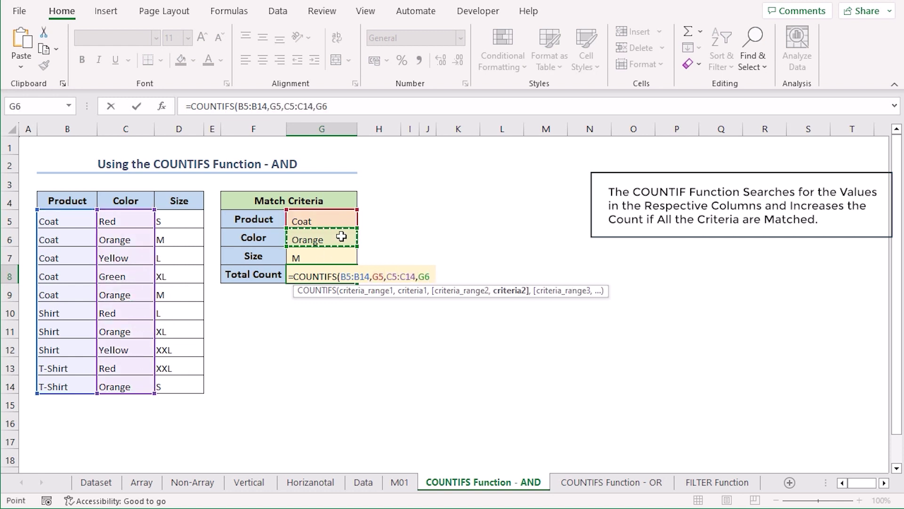
text(,)
drag(191, 220, 189, 386)
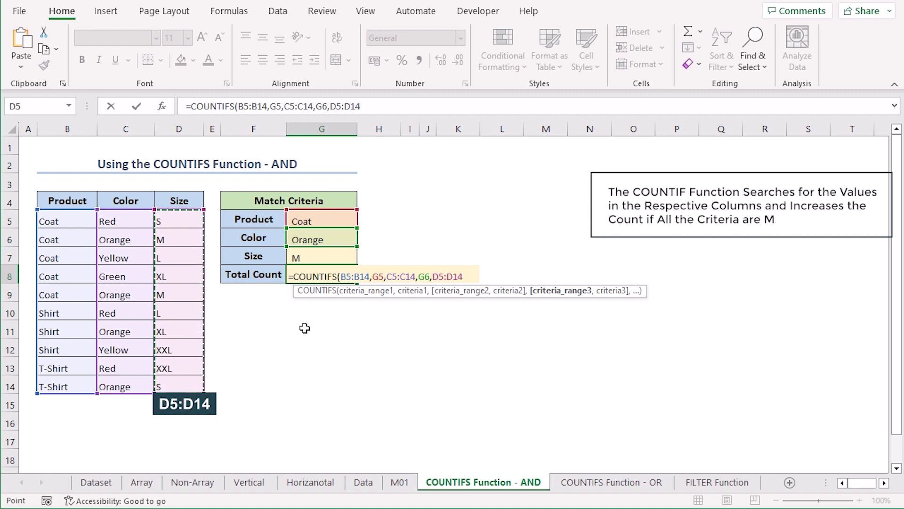
text(,)
click(350, 254)
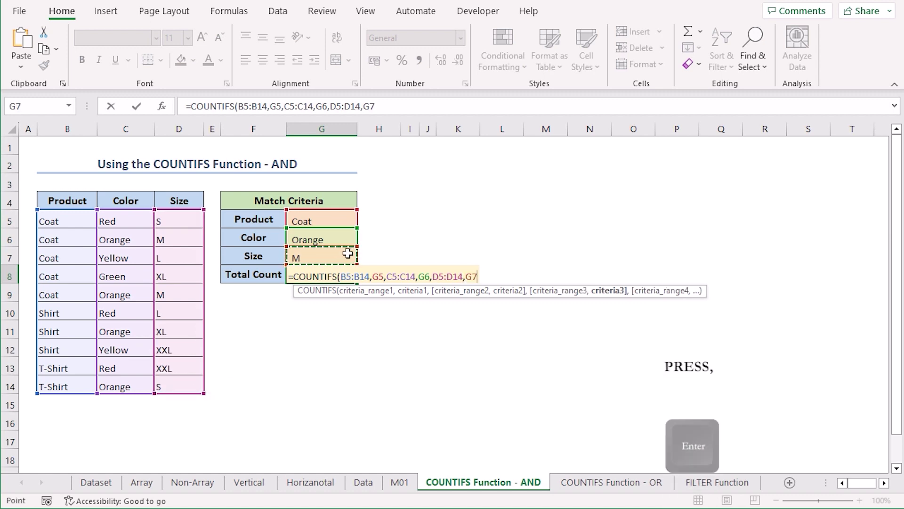
key(Return)
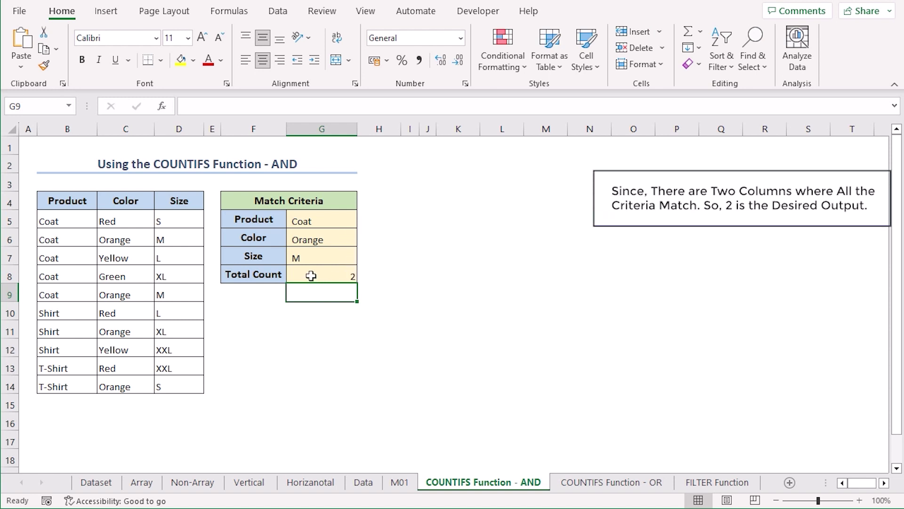
click(9, 239)
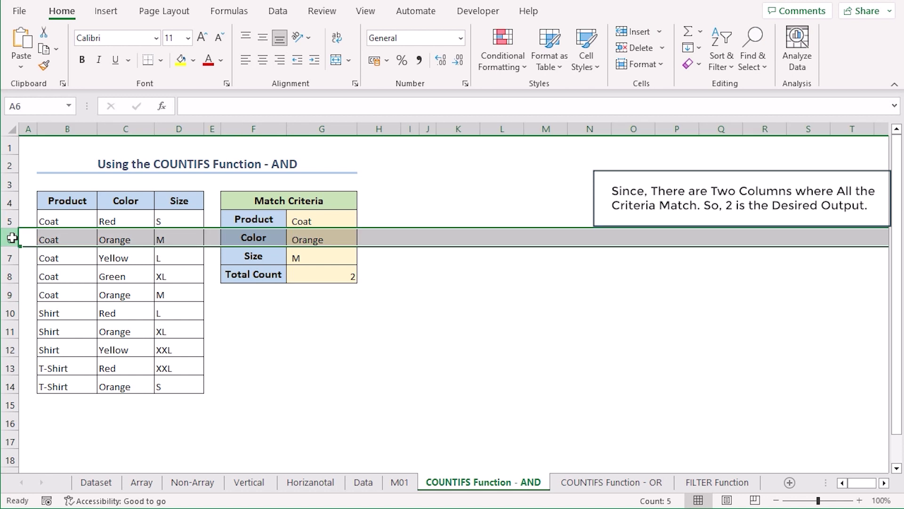
click(8, 294)
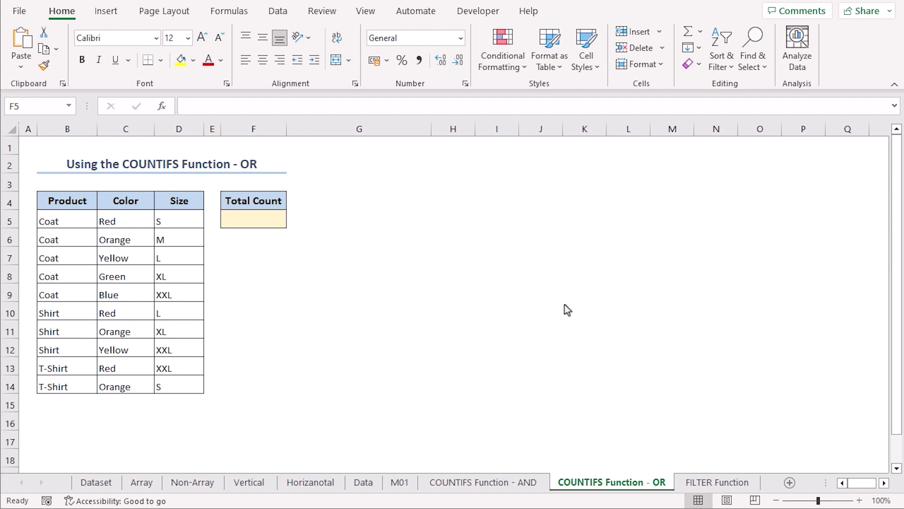
Enter =SUM(COUNTIFS(C5:C14,{"Red","Yellow"})) in F5, returning 5.
click(263, 222)
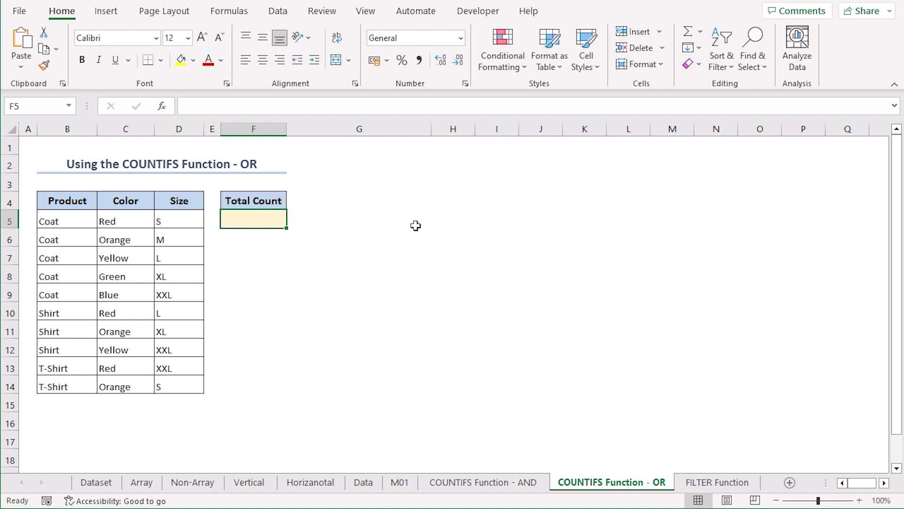
double_click(275, 218)
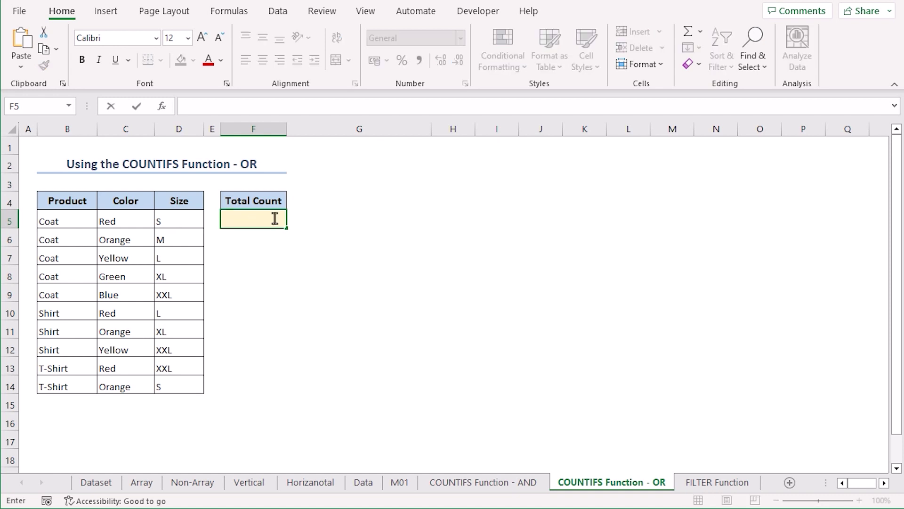
text(=sum)
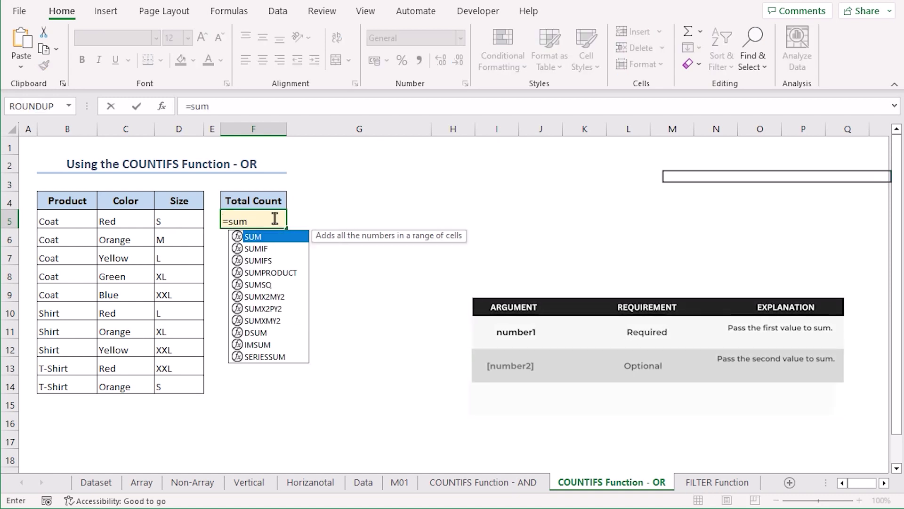
key(Tab)
text(countifs)
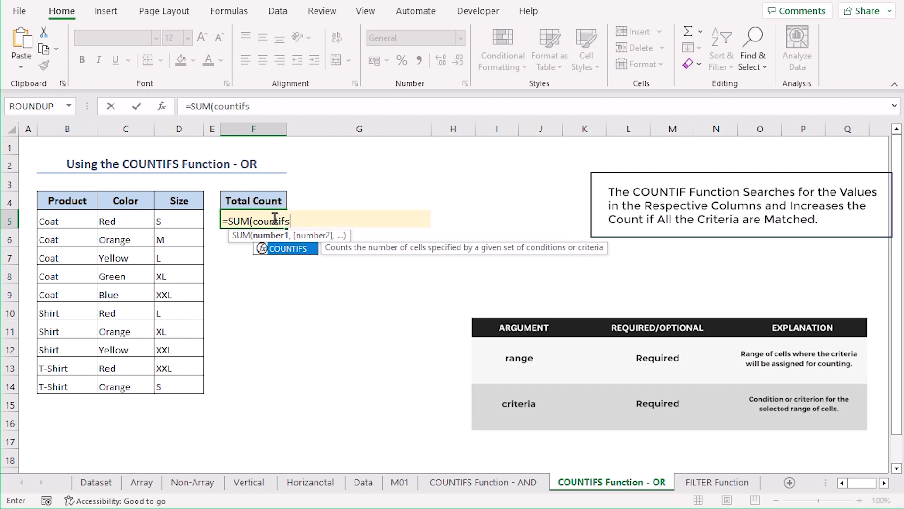
key(Tab)
drag(141, 215, 146, 386)
text(,{"Red",)
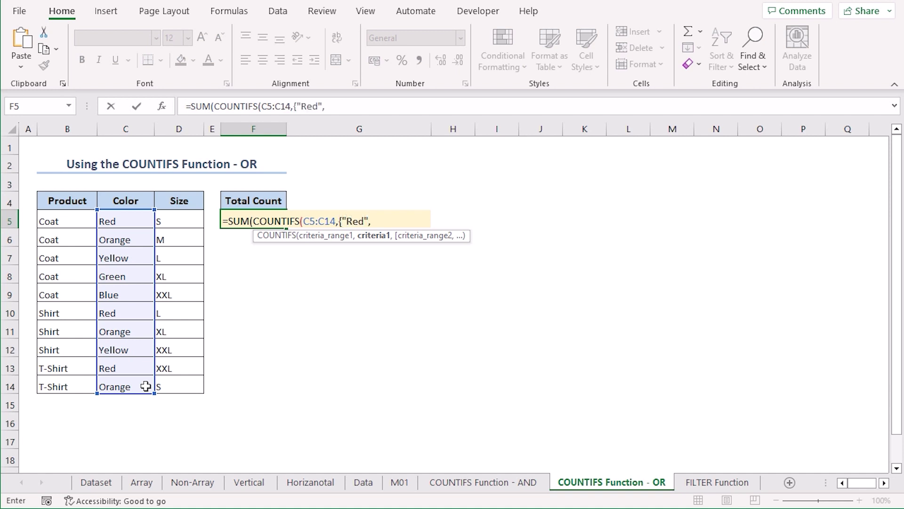
text("Yellow"})))
key(Return)
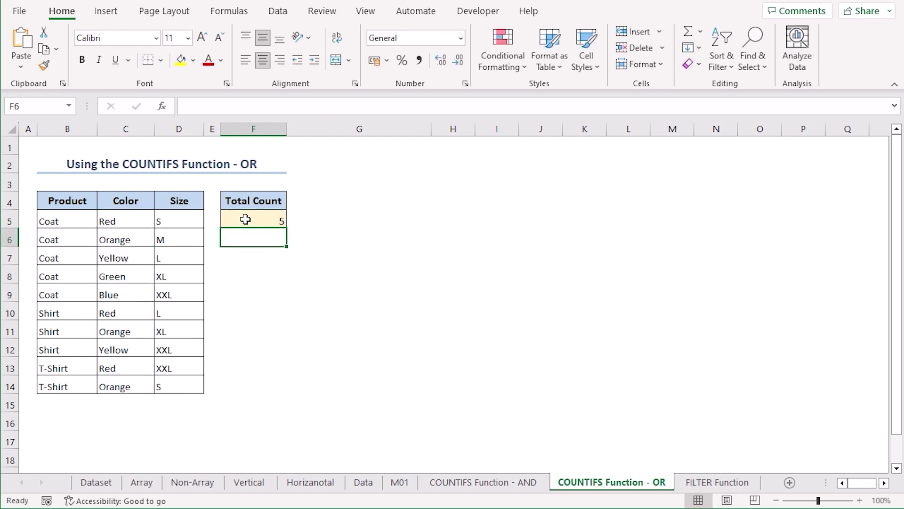
Point out the Red and Yellow entries in C5, C7, C10 and C12.
click(143, 222)
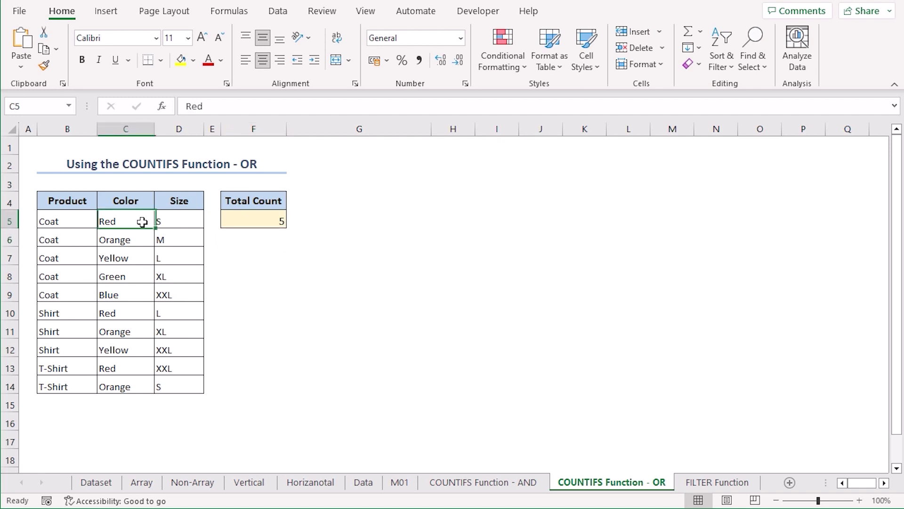
click(141, 258)
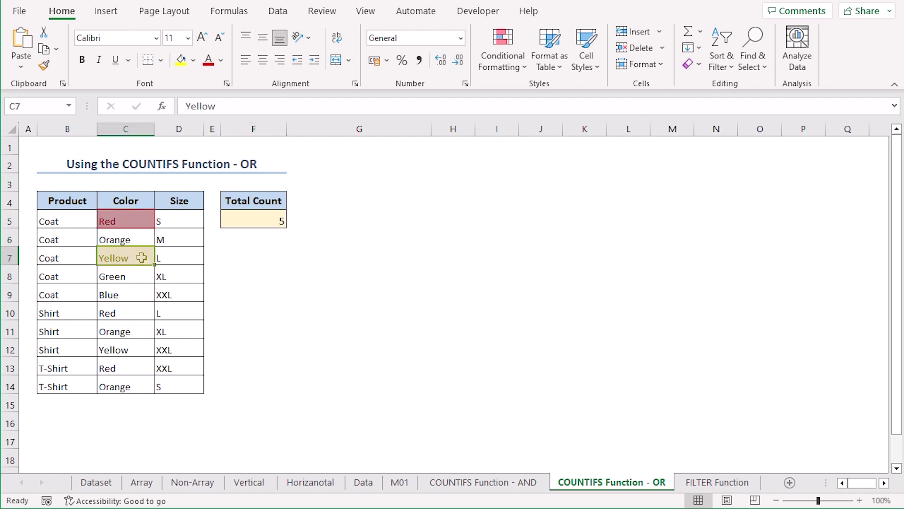
click(140, 314)
click(146, 348)
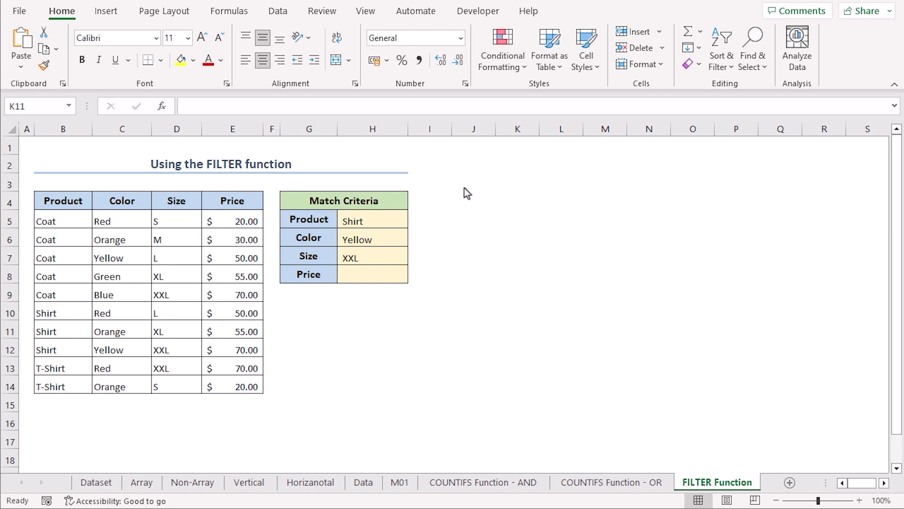
In H8, start a FILTER returning Price E5:E14 where H5 (Shirt) matches B5:B14.
click(397, 224)
click(395, 258)
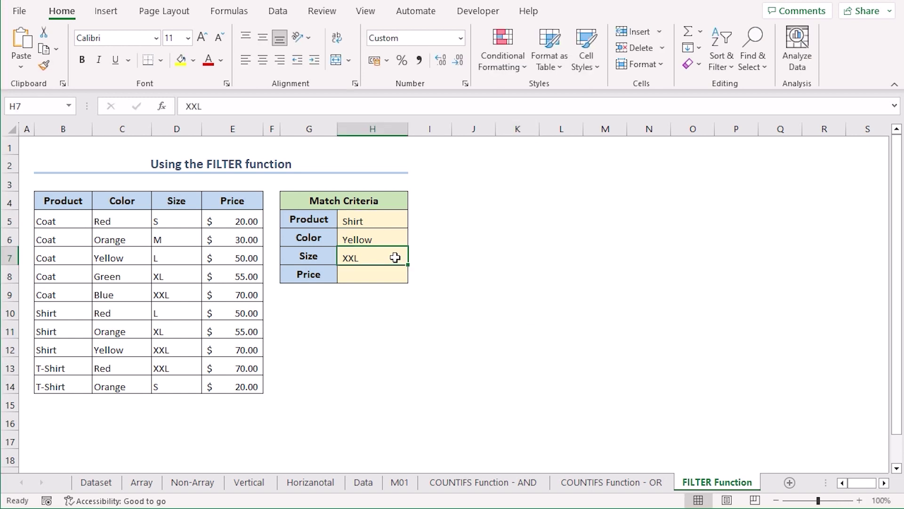
click(396, 276)
text(=f)
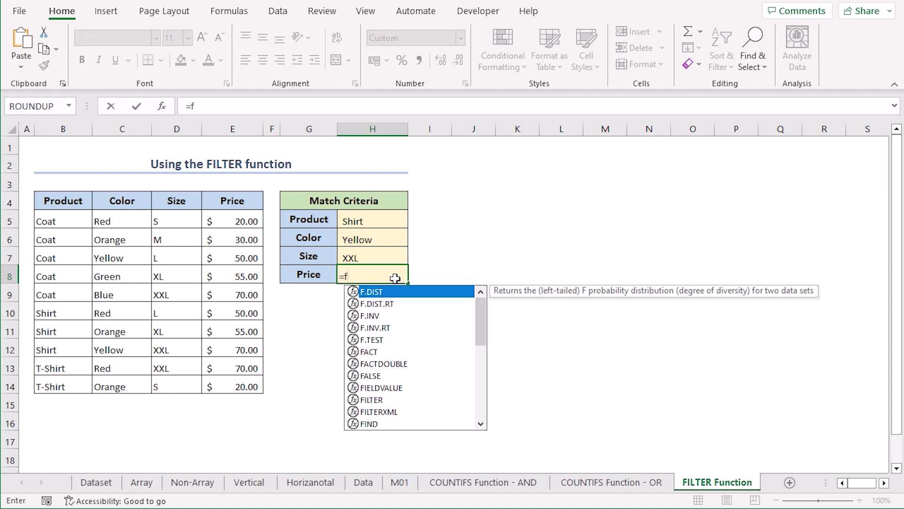
text(ilter)
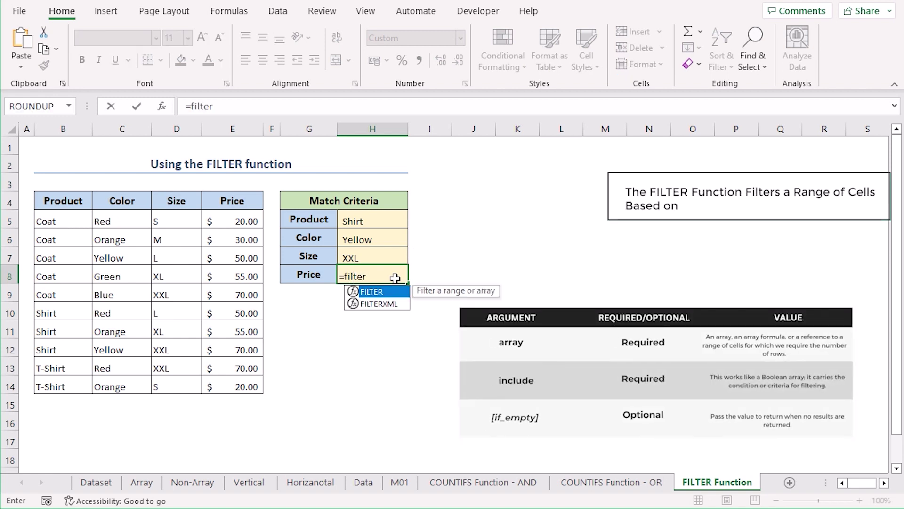
key(Tab)
drag(225, 222, 227, 385)
text(,()
click(382, 226)
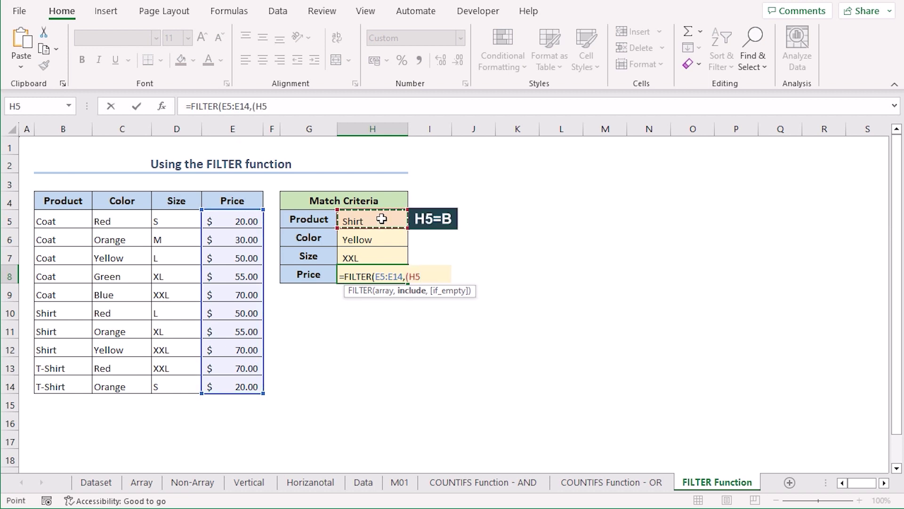
text(=)
click(81, 215)
drag(81, 214, 73, 383)
Add the H6=C5:C14 colour and H7=D5:D14 size conditions with a "No Match" fallback.
text()*()
click(376, 238)
text(=)
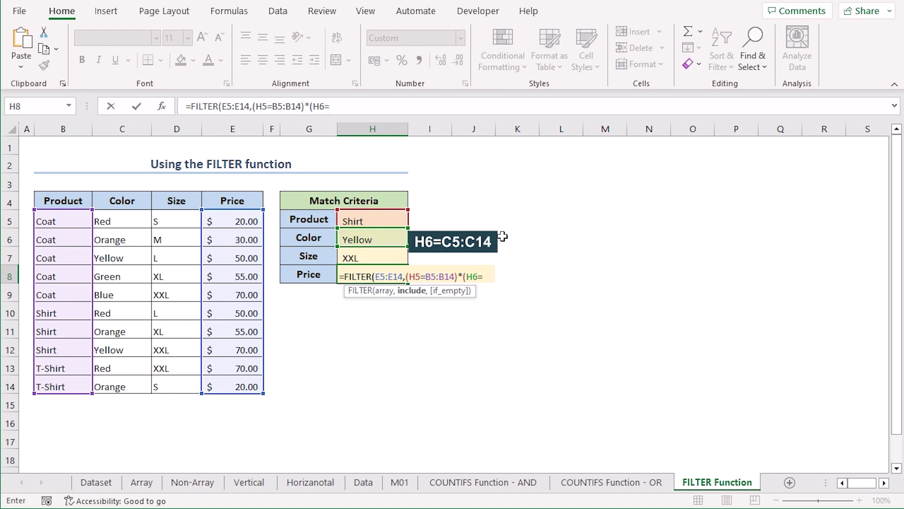
drag(126, 222, 141, 379)
text()*()
click(374, 256)
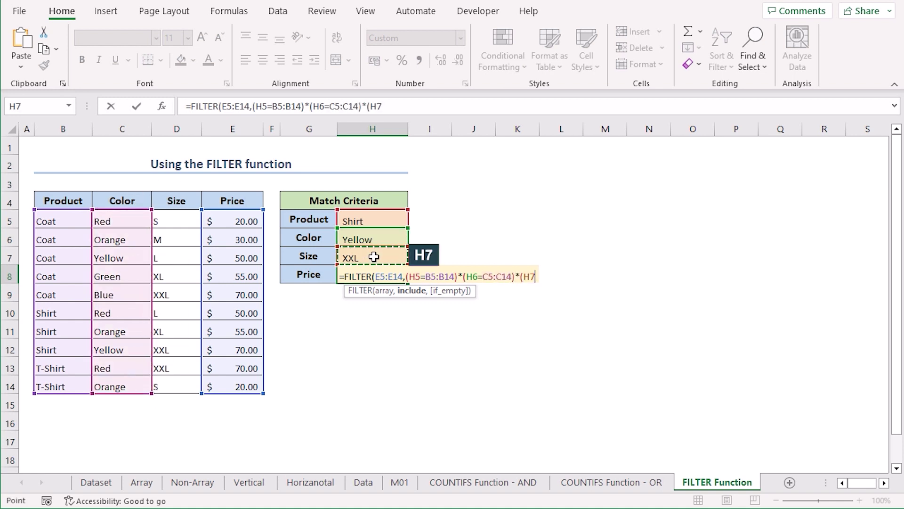
text(=)
drag(172, 221, 177, 379)
text(),)
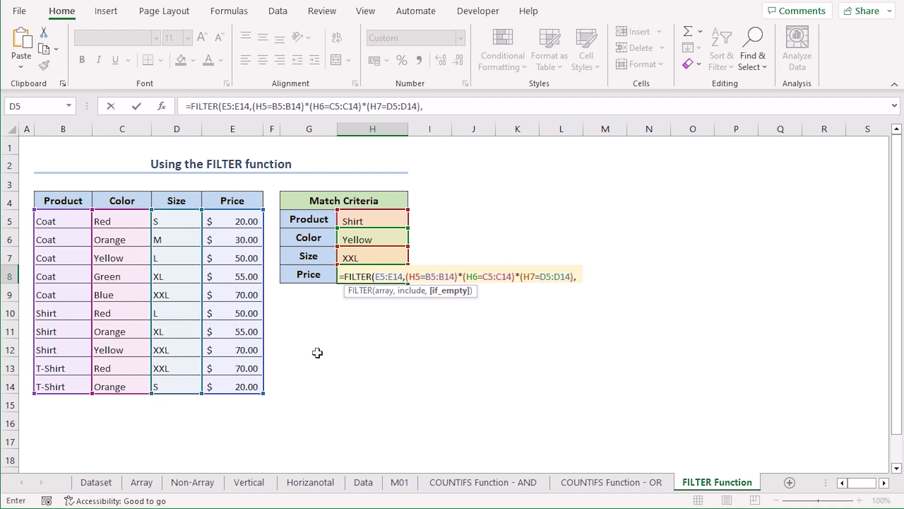
text("No Ma)
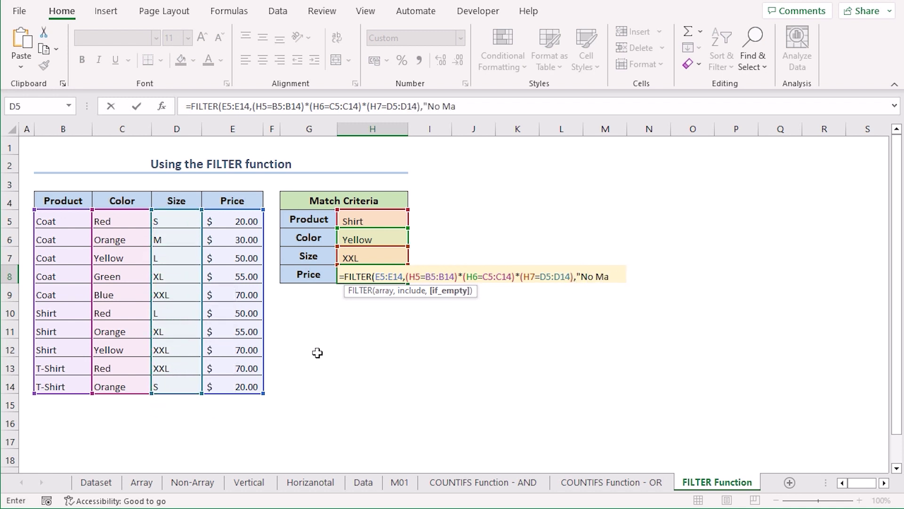
text(tch"))
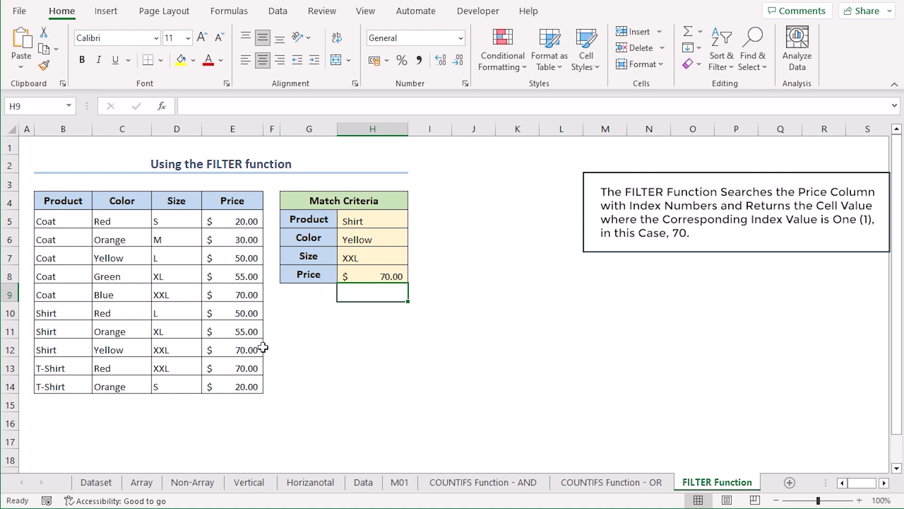
click(371, 276)
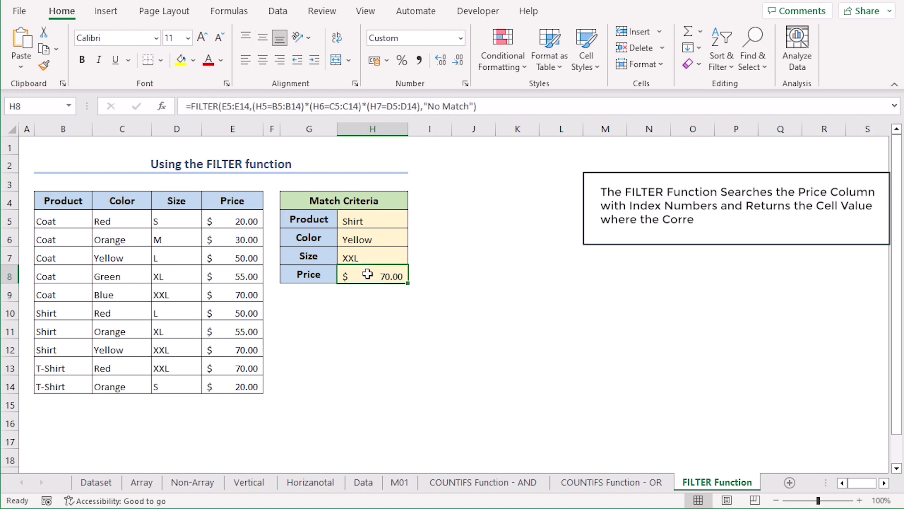